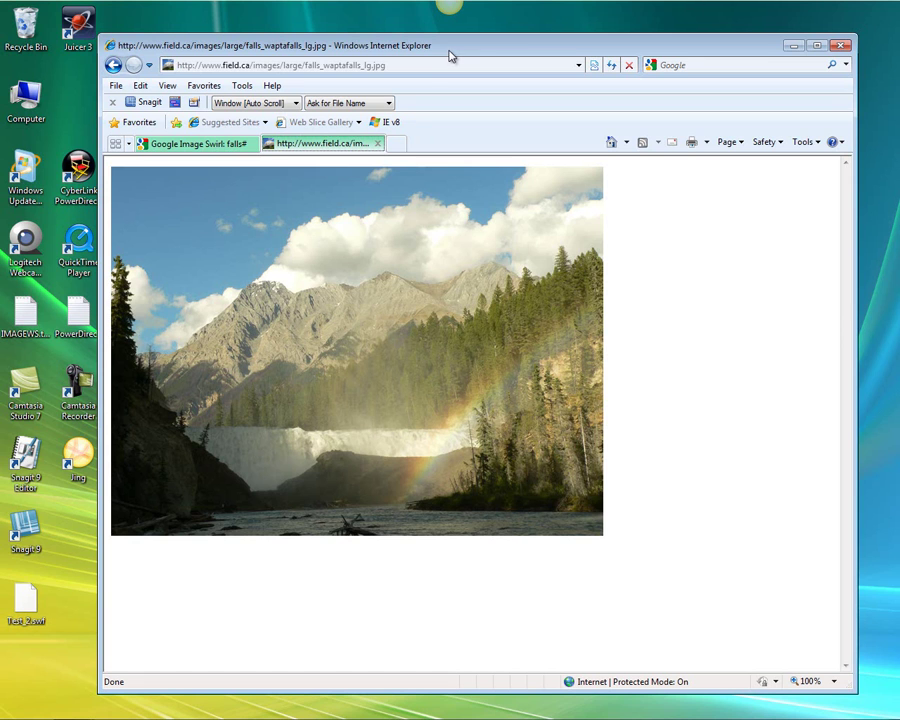
Step: Dock Jing's launcher at the left screen edge, then back at the top edge
mouse_move(445, 17)
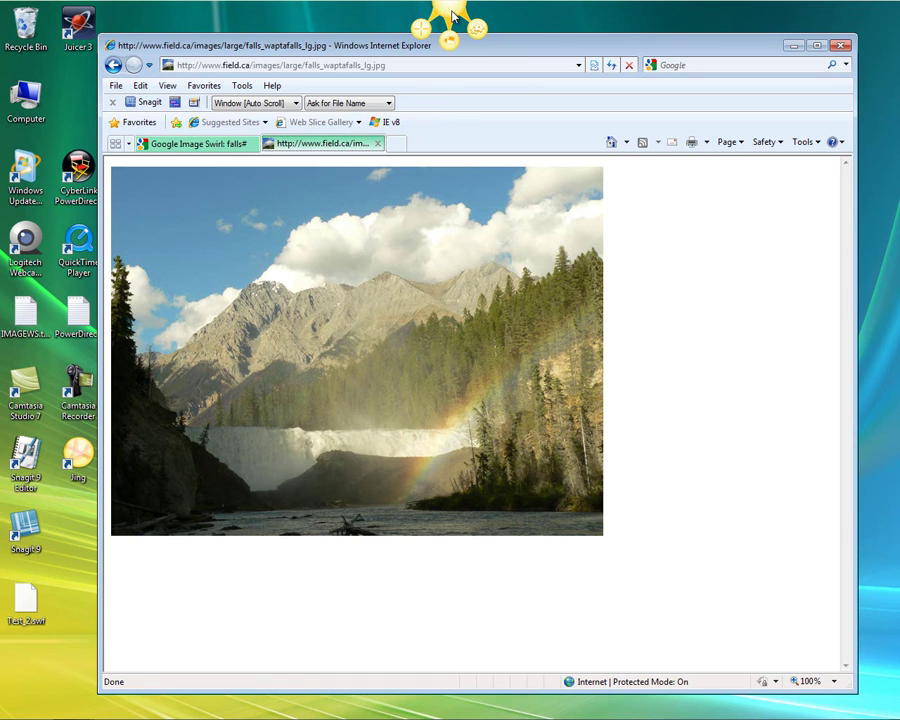
left_click_drag(452, 15, 55, 368)
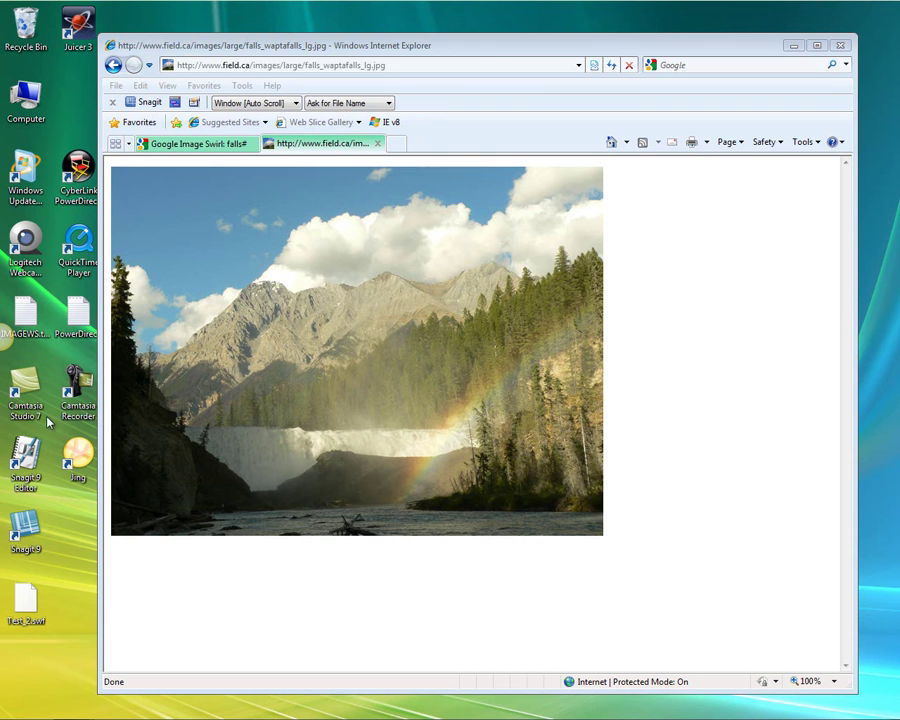
mouse_move(3, 350)
left_click_drag(3, 350, 495, 25)
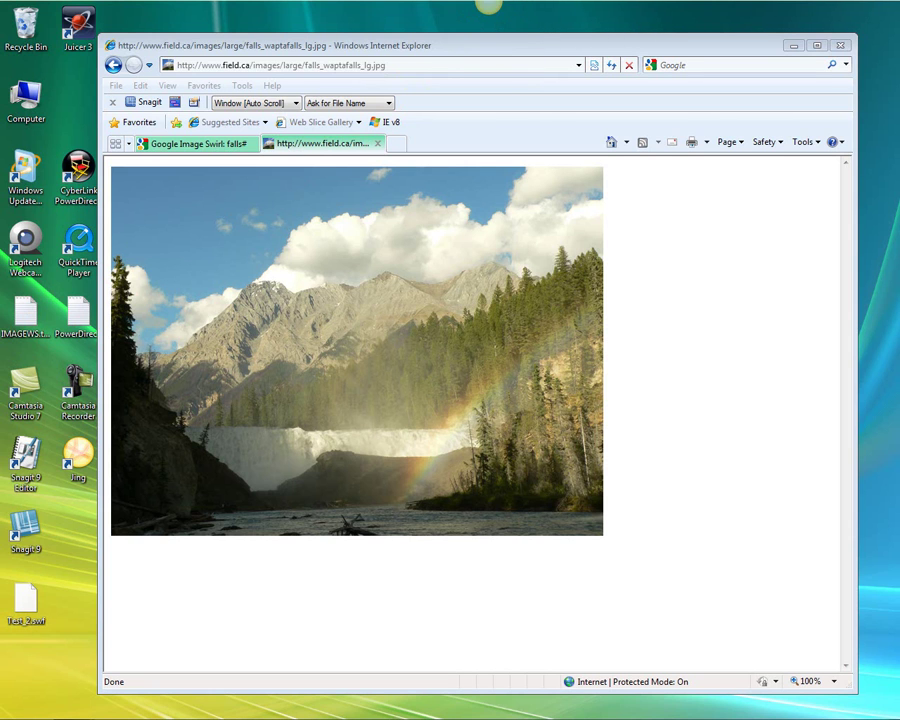
Step: Frame a 700 x 525 capture area around the waterfall photo in Internet Explorer
mouse_move(488, 14)
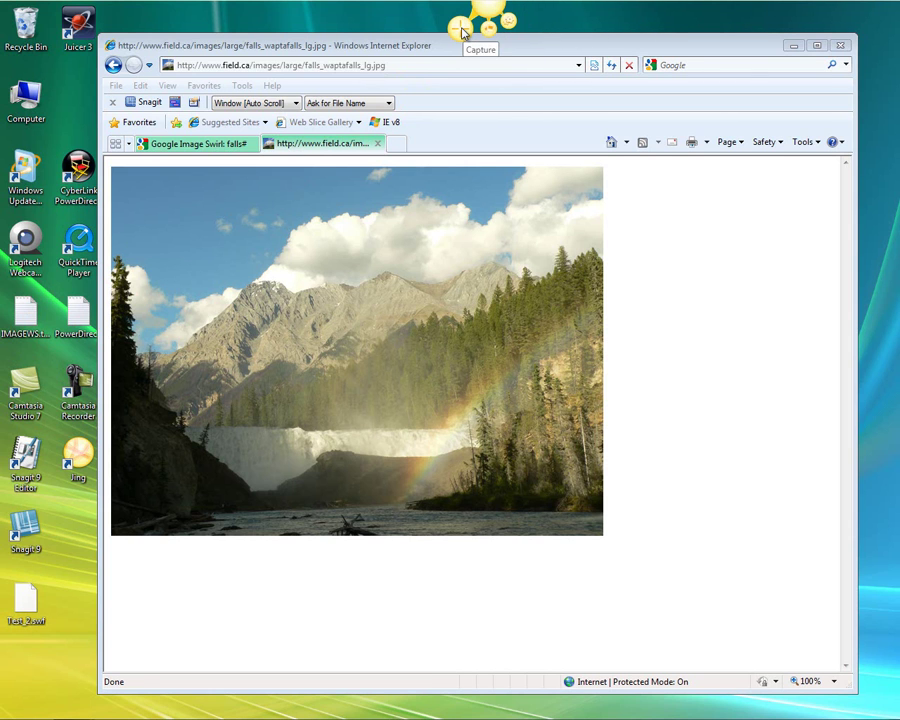
left_click(462, 31)
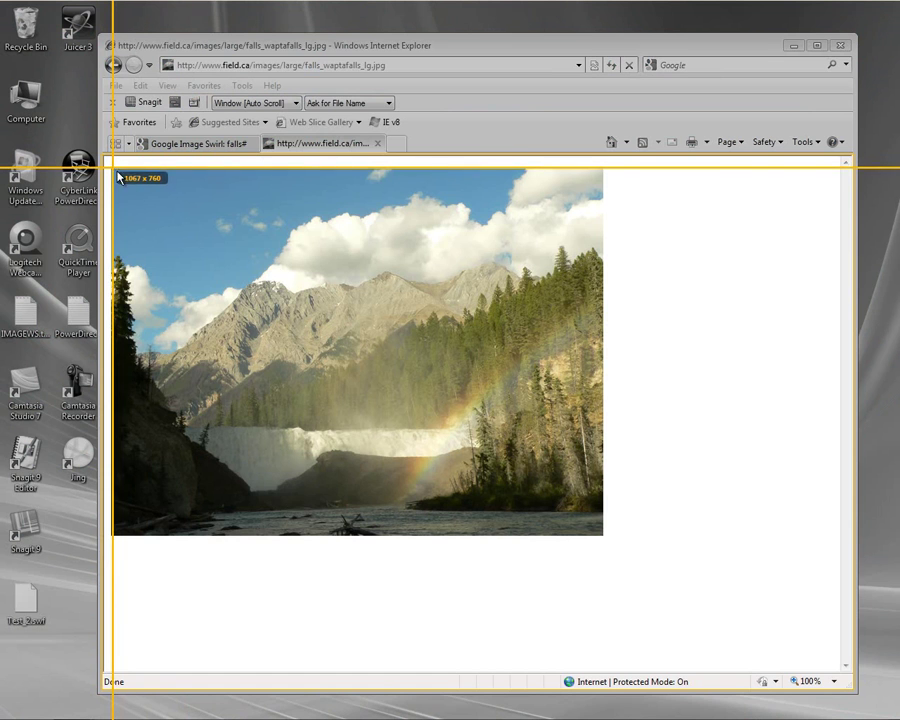
left_click_drag(112, 167, 604, 537)
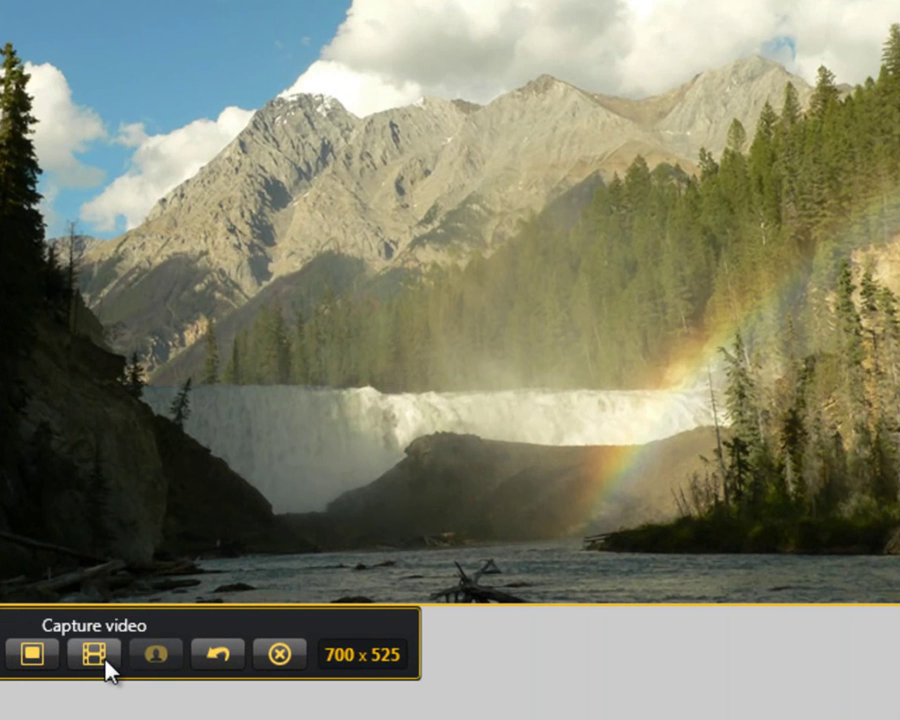
left_click(33, 655)
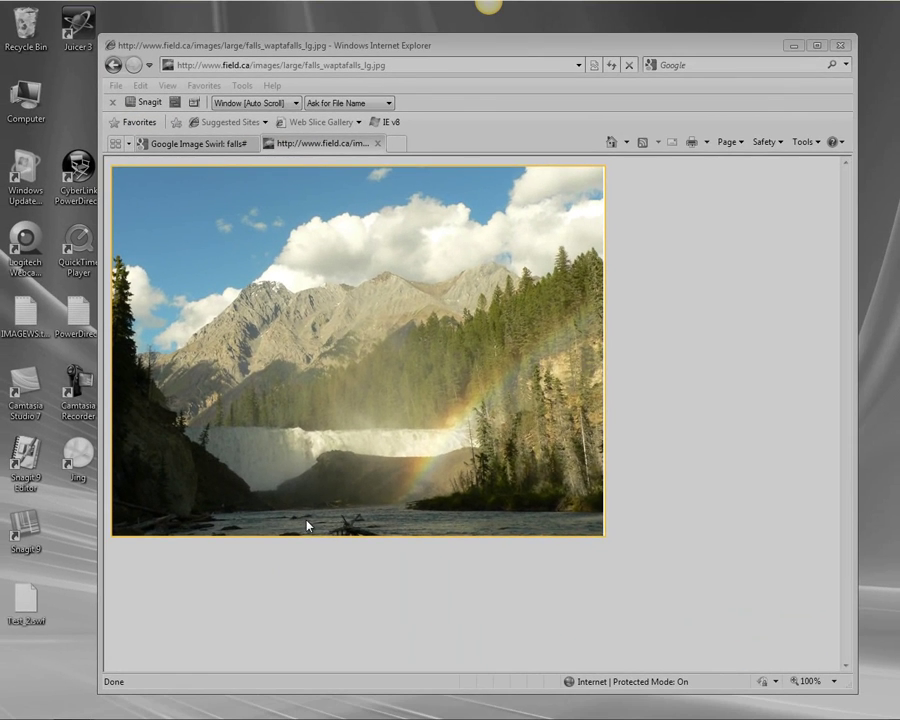
Step: Capture the waterfall still and minimize Internet Explorer to reveal Jing's preview
left_click(307, 525)
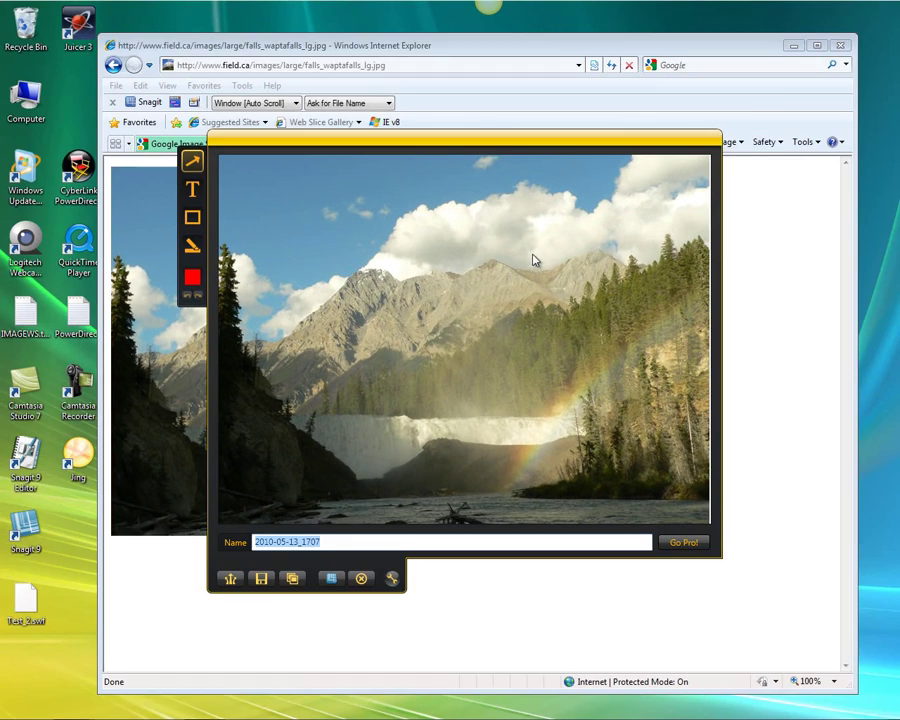
left_click(796, 48)
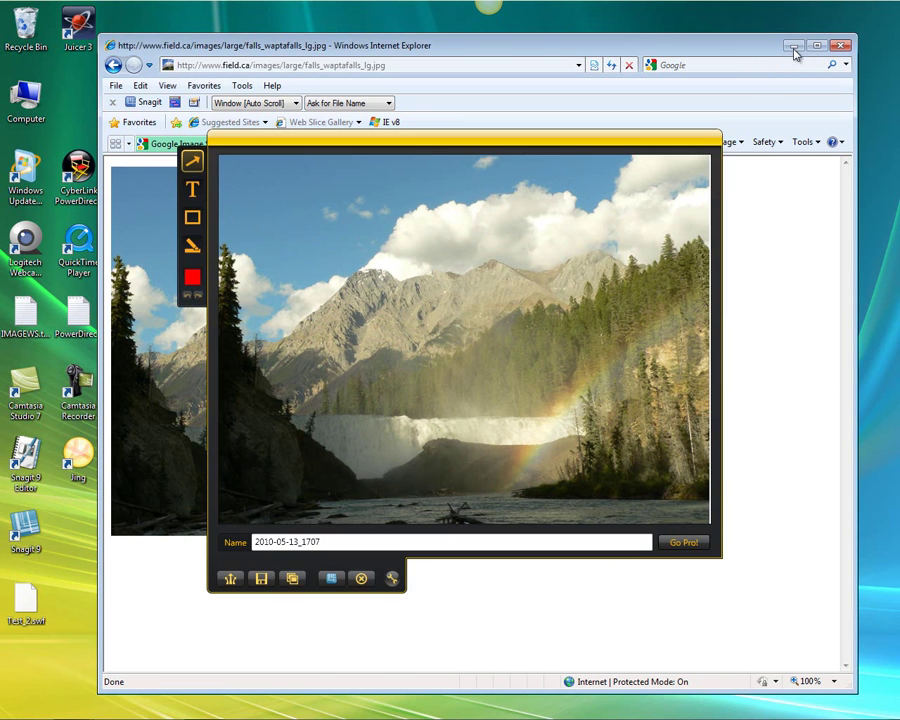
left_click(796, 48)
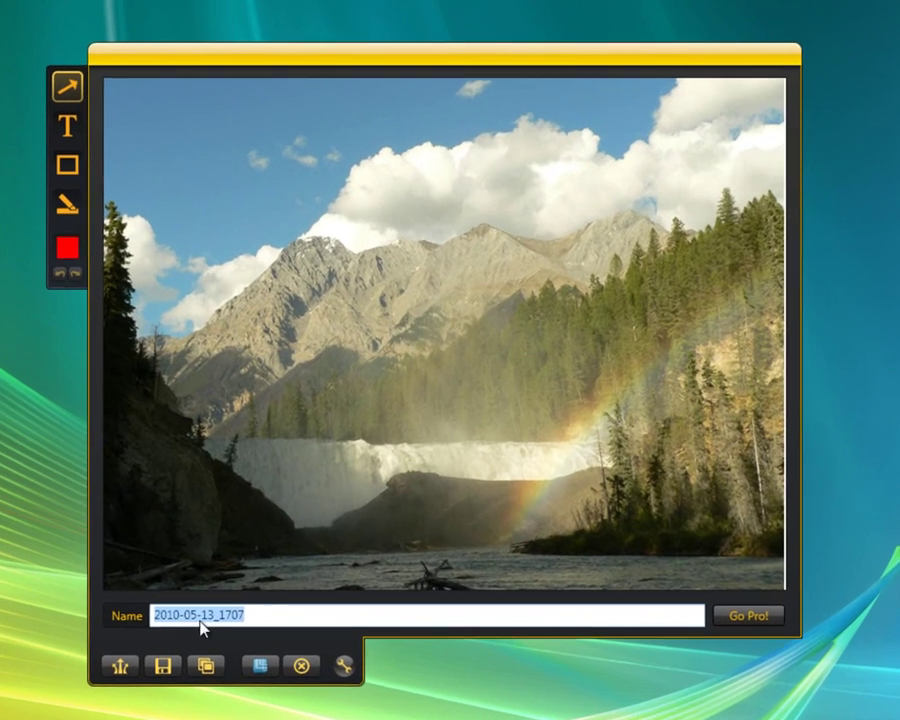
left_click(338, 541)
Step: Rename the capture from 2010-05-13_1707 to 'Mountainscene' and copy it to the clipboard
left_click_drag(237, 623, 88, 624)
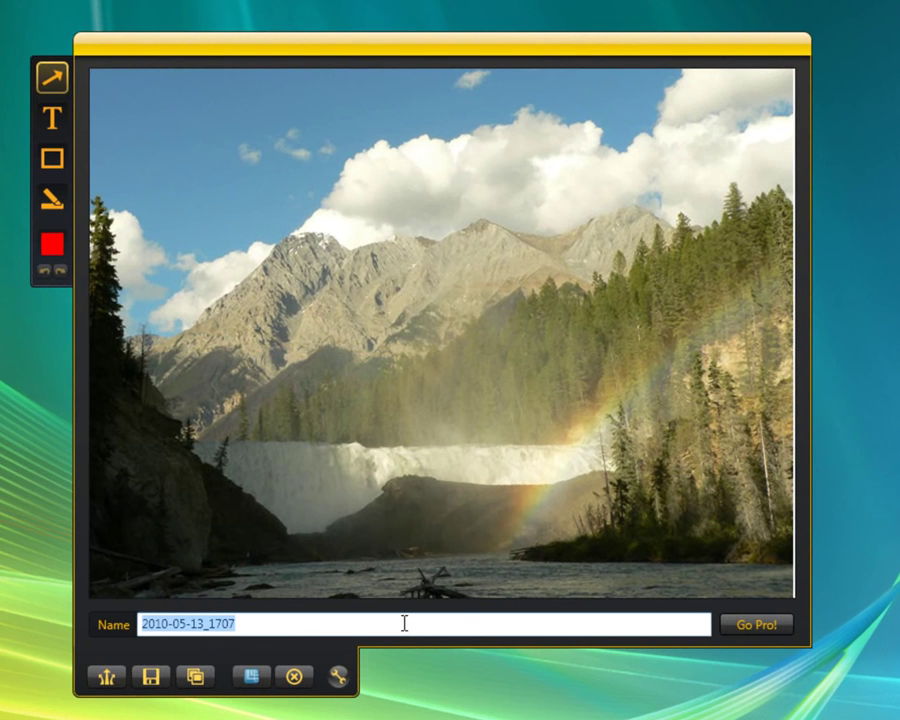
type("Mountain")
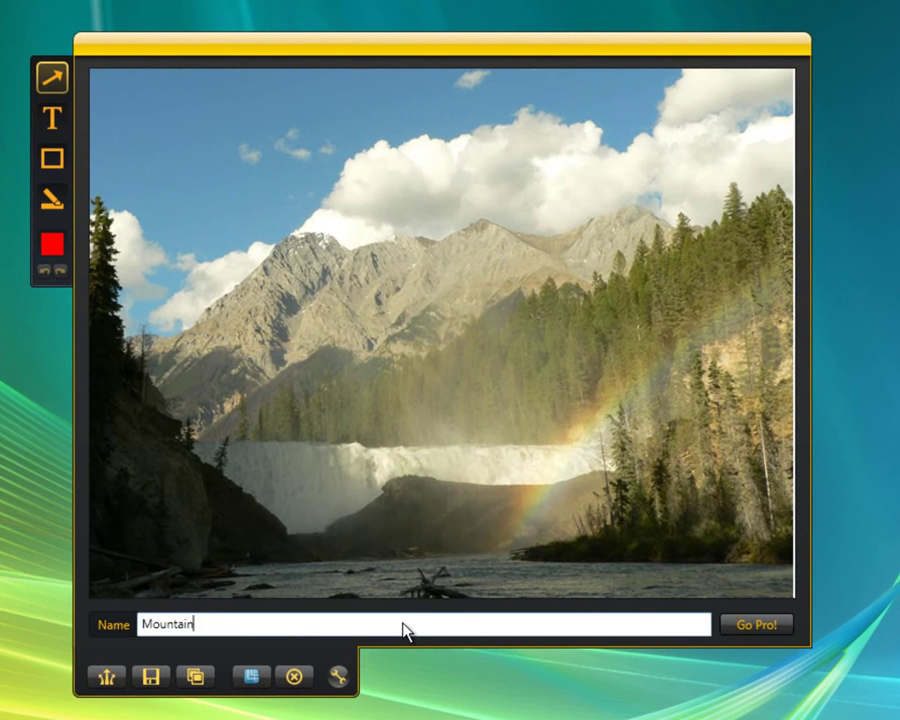
type("scene")
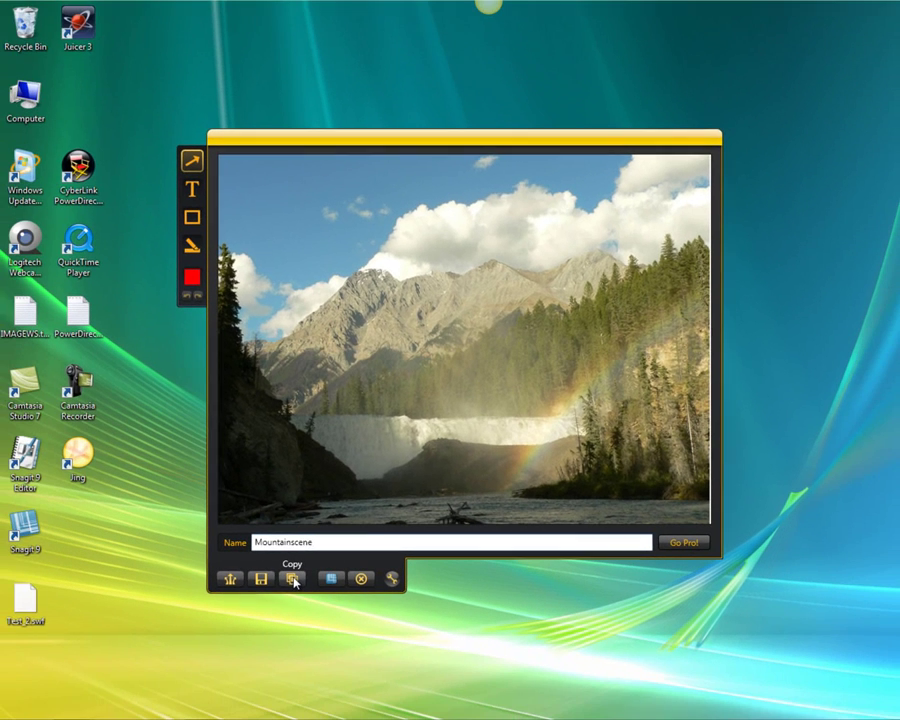
left_click(293, 579)
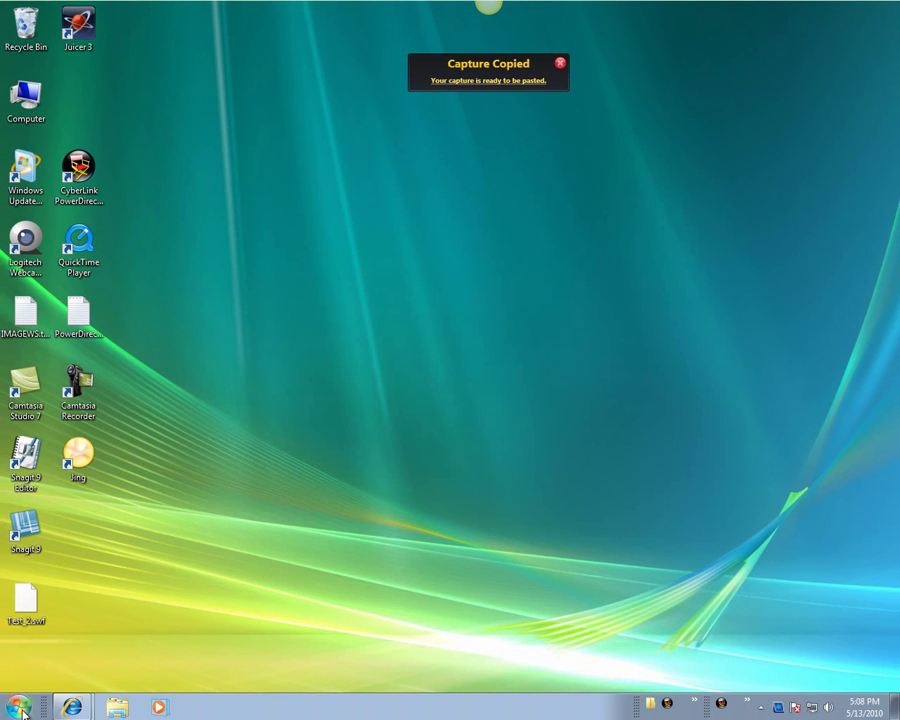
Step: Launch WordPad with a blank document from Start > All Programs > Accessories
left_click(19, 707)
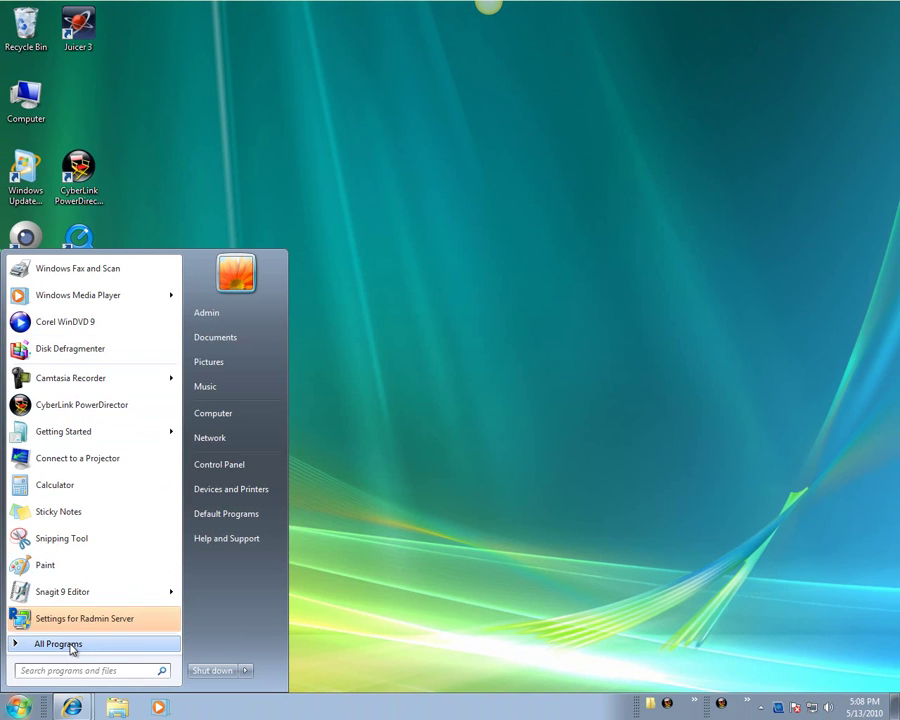
left_click(70, 646)
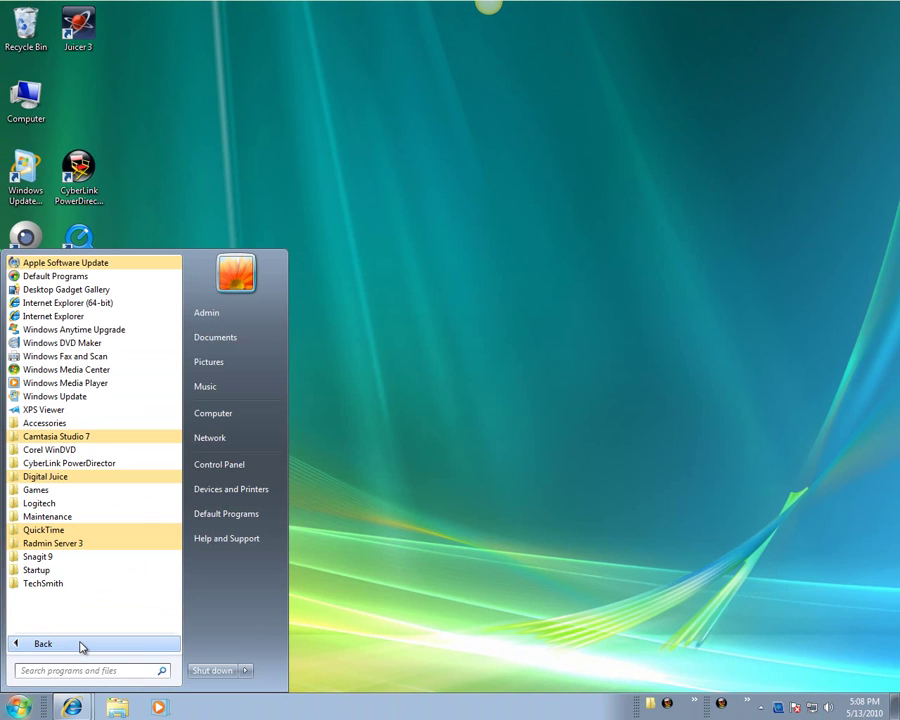
left_click(80, 424)
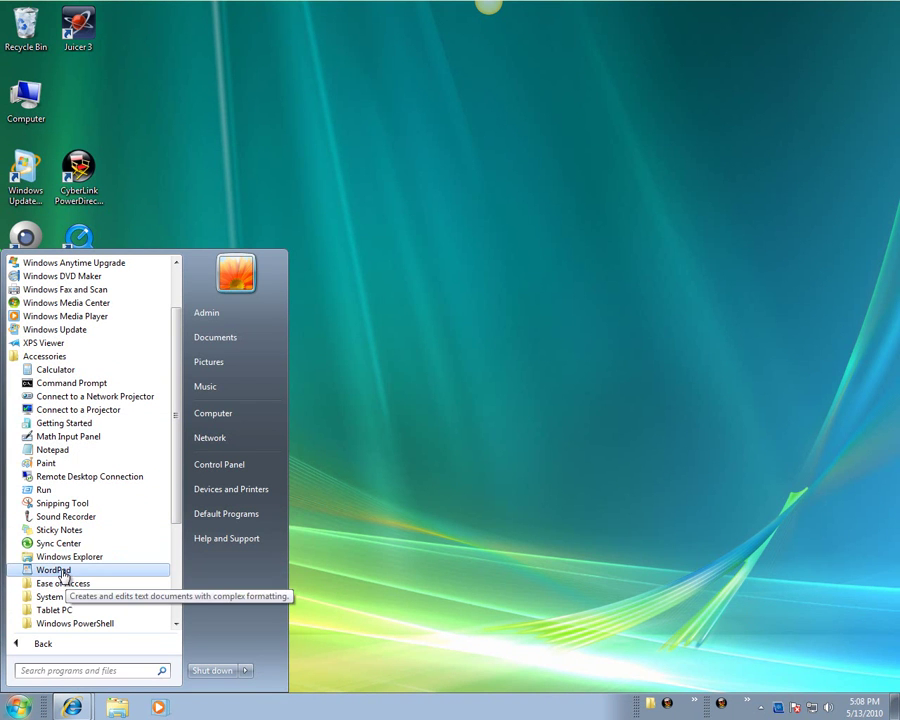
key("Return")
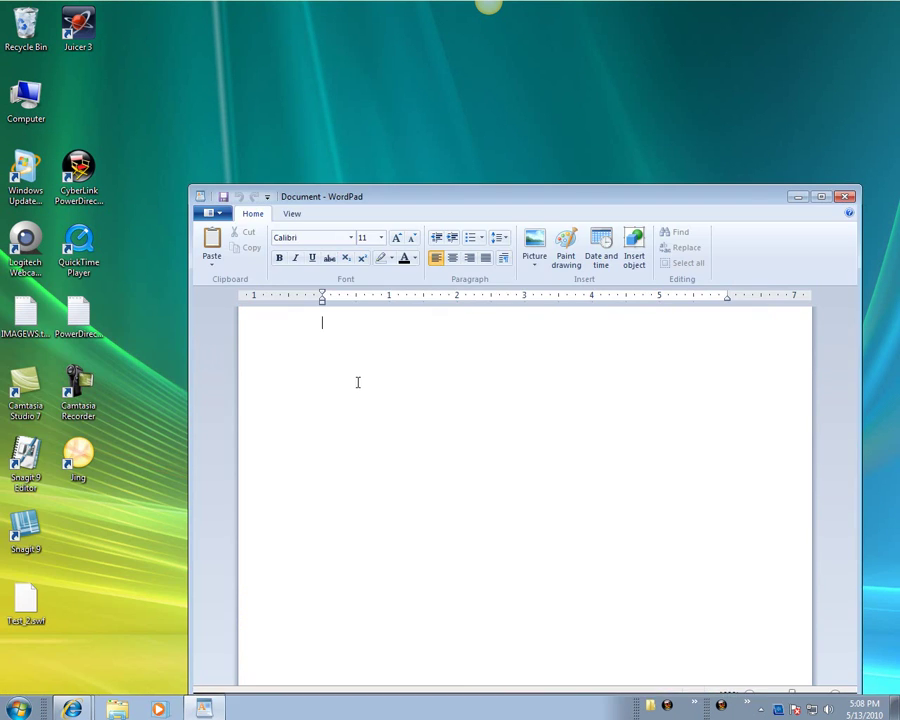
Step: Paste the Mountainscene screenshot into the document, then close WordPad without saving
right_click(288, 353)
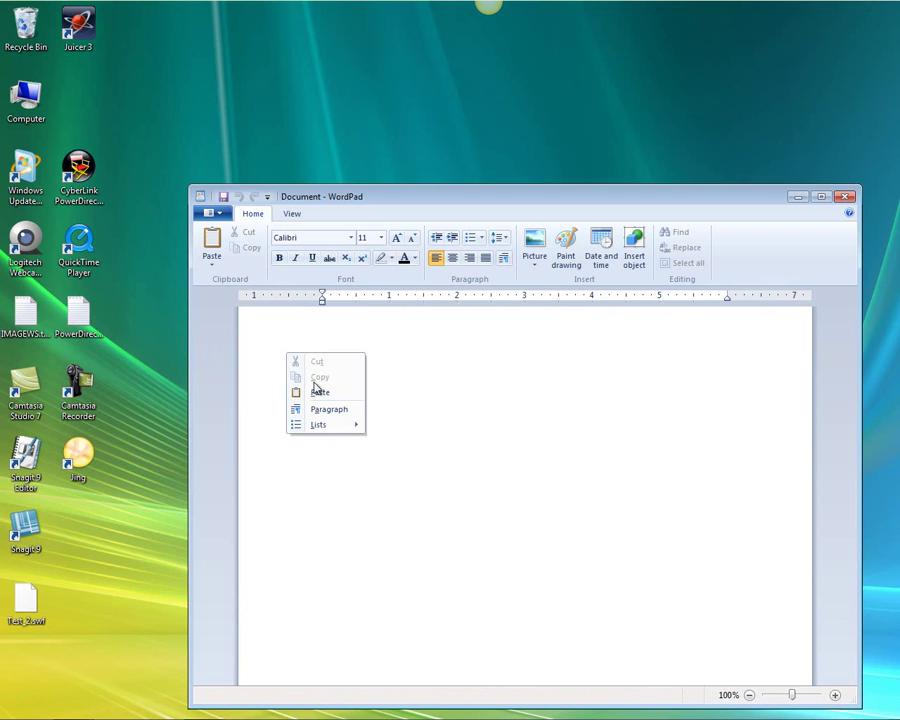
key("Return")
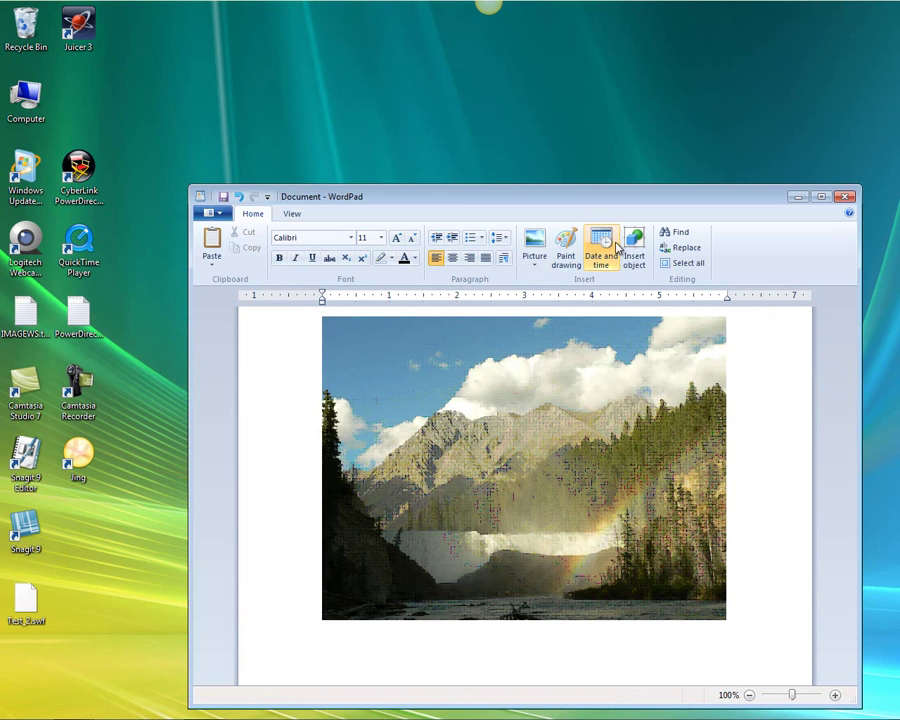
left_click(845, 197)
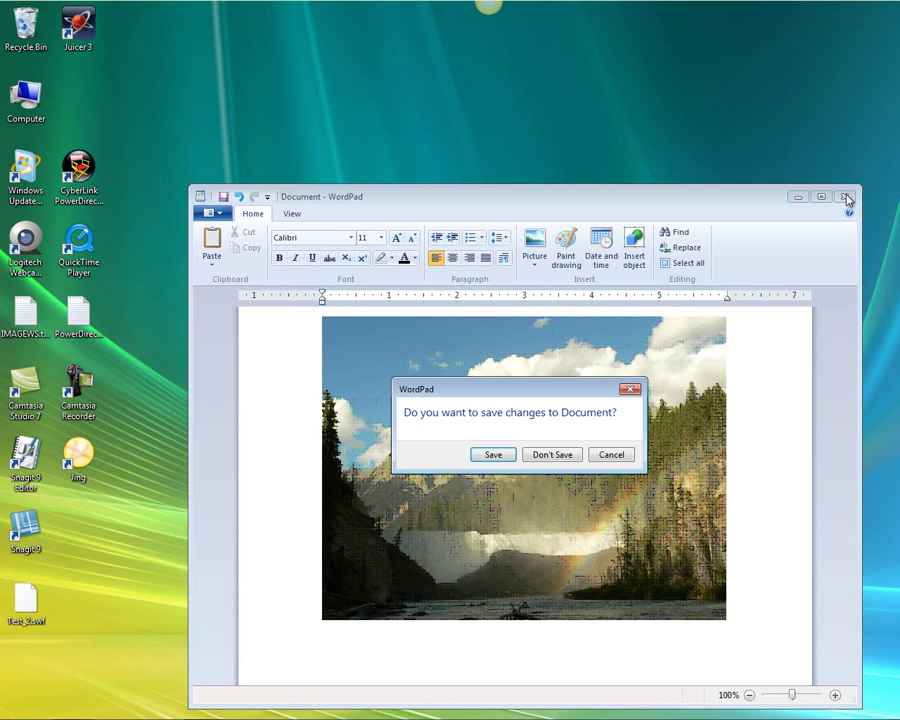
left_click(548, 455)
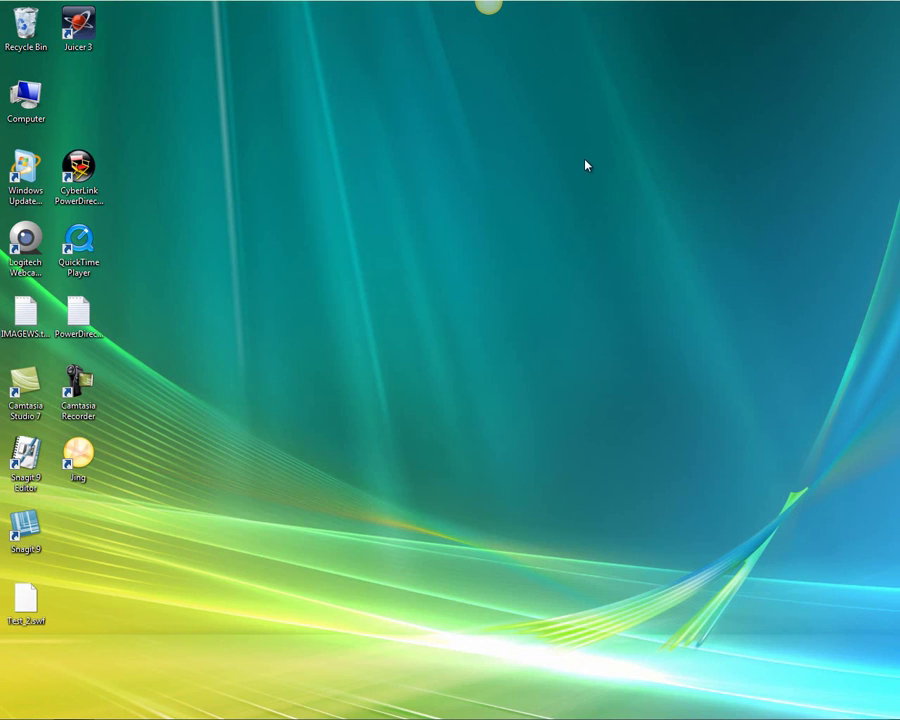
Step: Open Jing's capture History and view the Mountainscene capture again
mouse_move(490, 10)
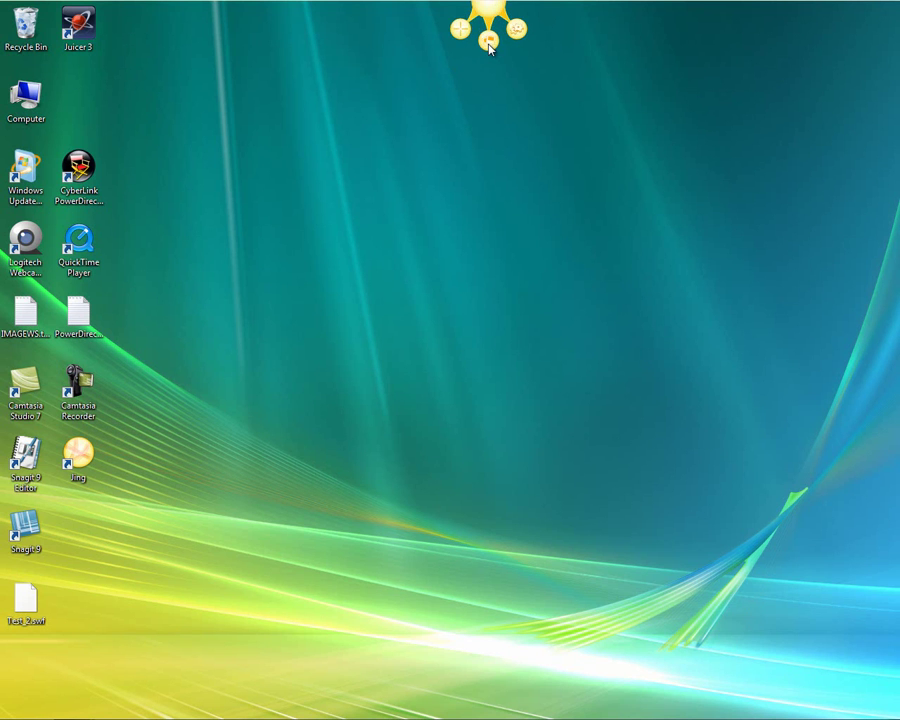
left_click(490, 46)
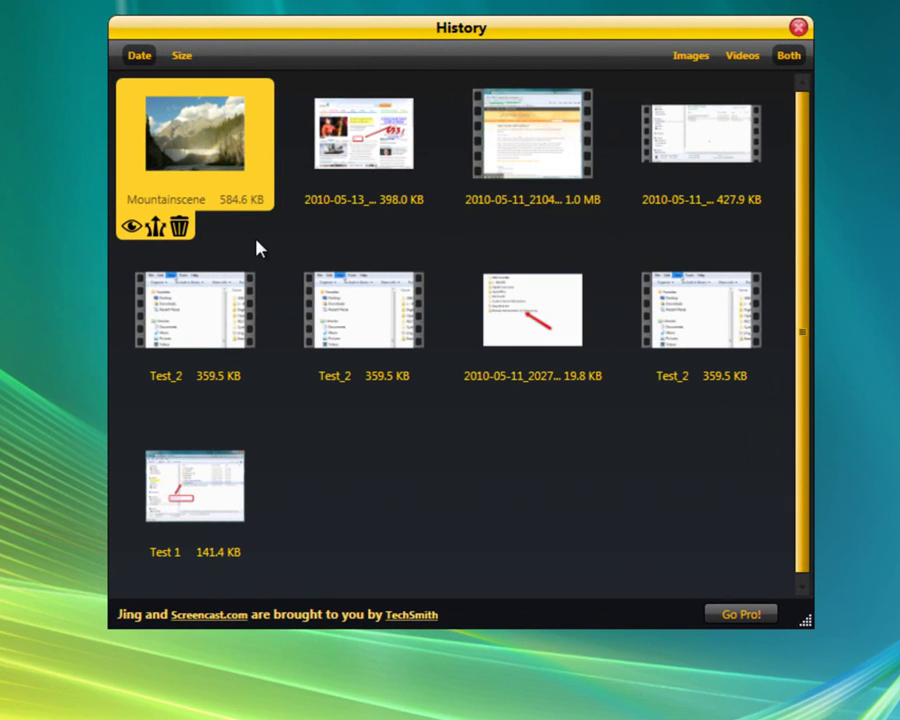
mouse_move(232, 161)
left_click(131, 229)
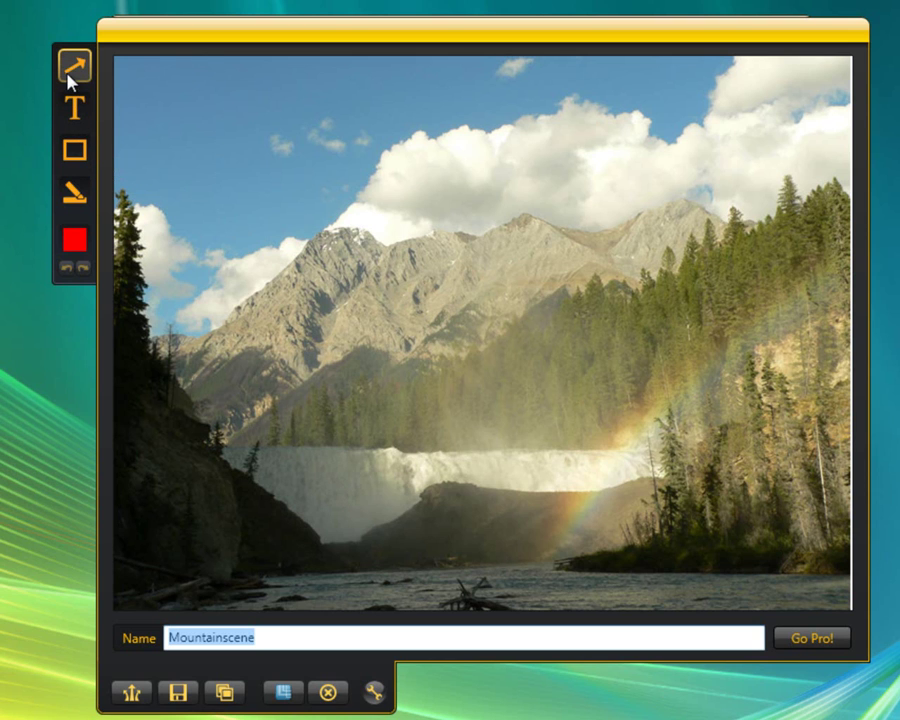
Step: Draw a red arrow on the still and move its tail onto the mountain peak
left_click(72, 68)
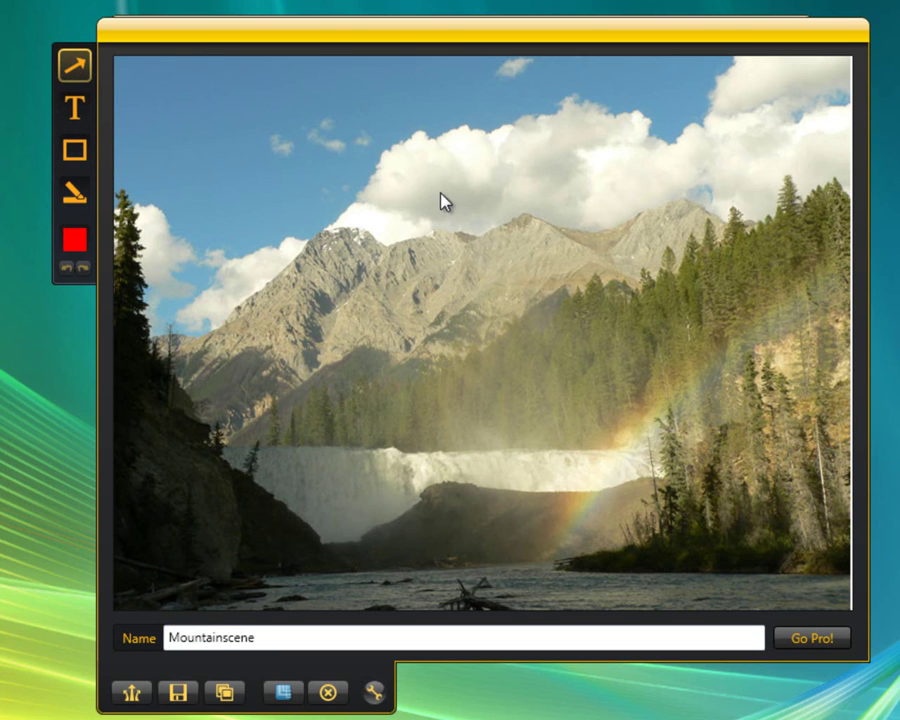
left_click_drag(436, 163, 656, 367)
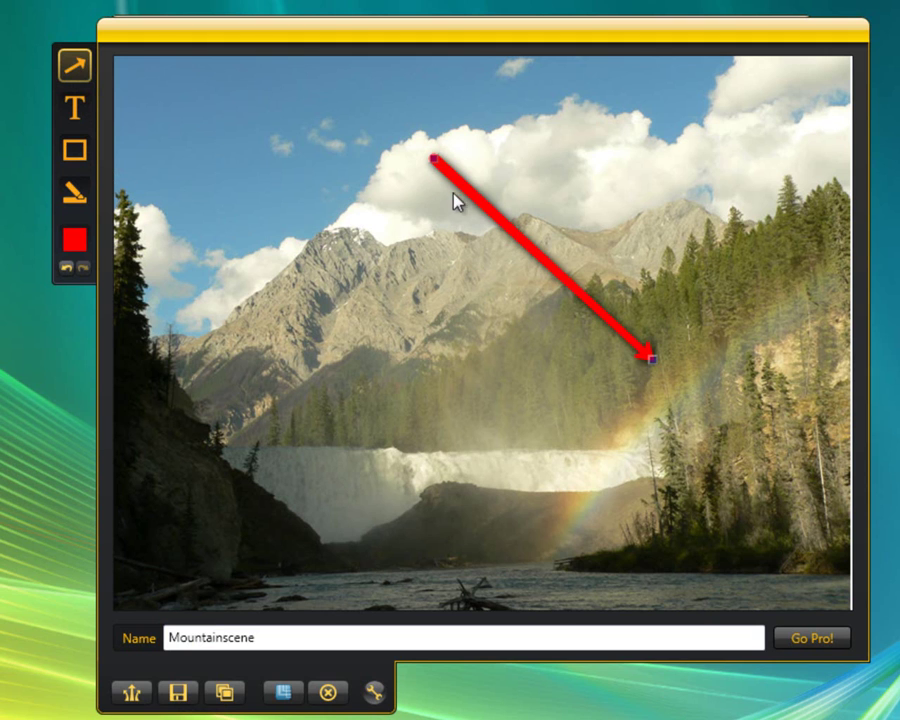
left_click_drag(461, 190, 454, 234)
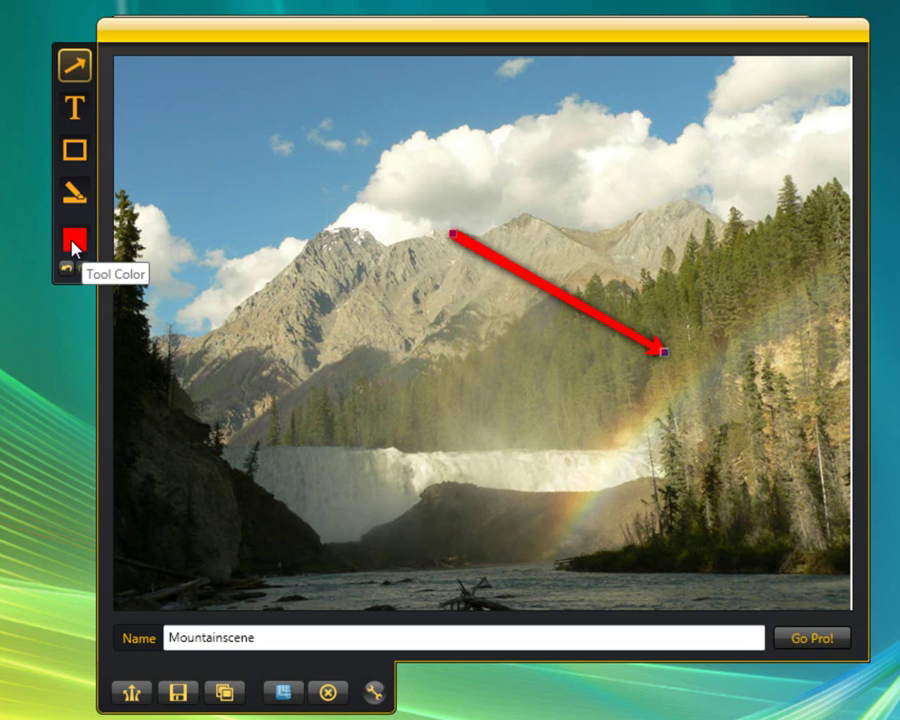
left_click(74, 240)
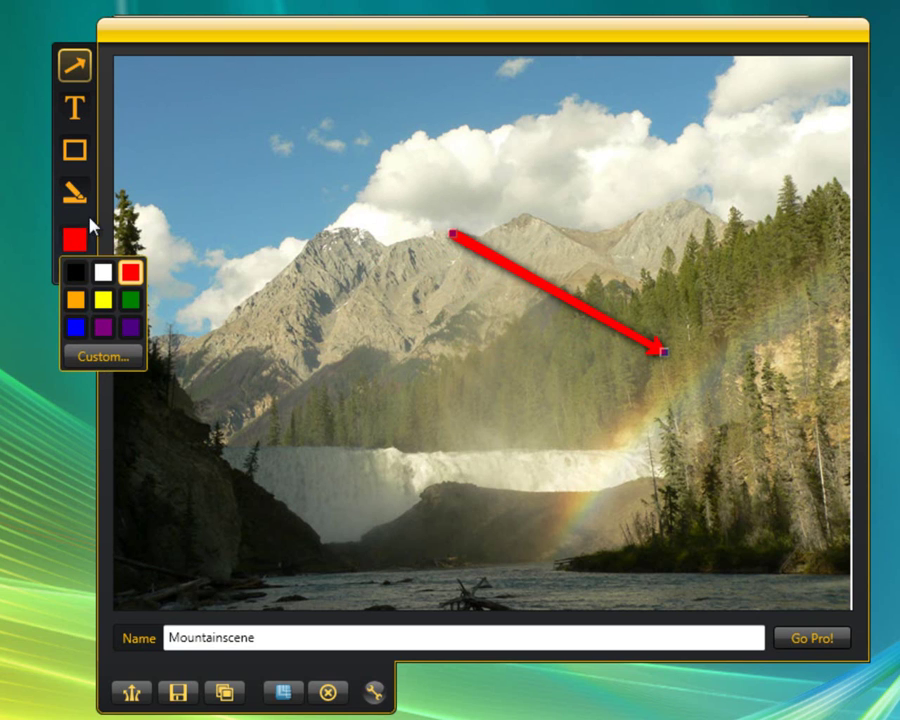
left_click(227, 115)
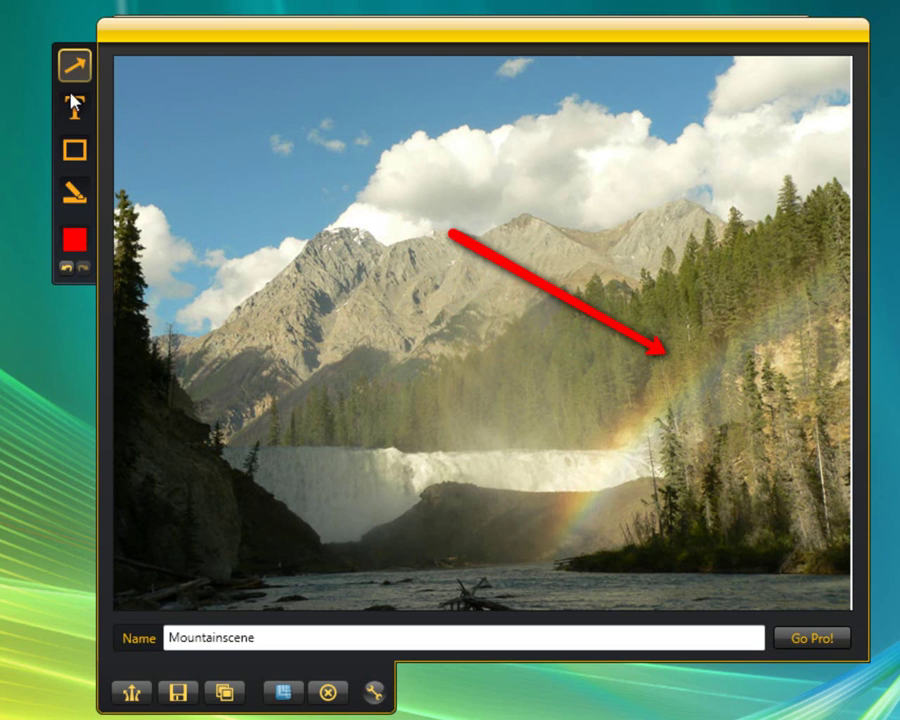
Step: Add a text box in the upper-left sky reading 'Check out this rainbow' in larger text
left_click(73, 106)
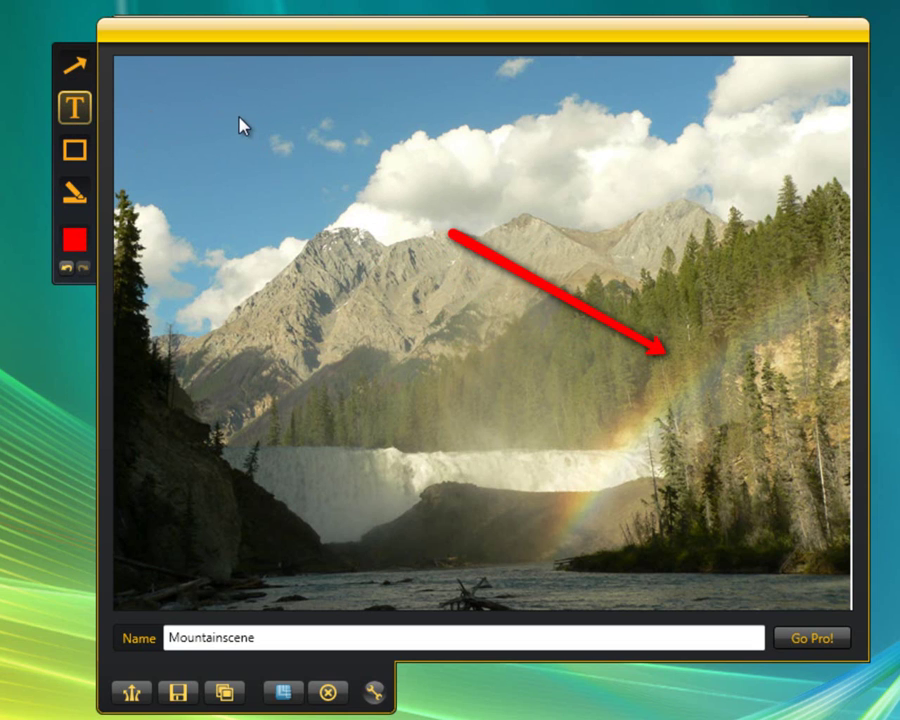
left_click_drag(248, 122, 447, 211)
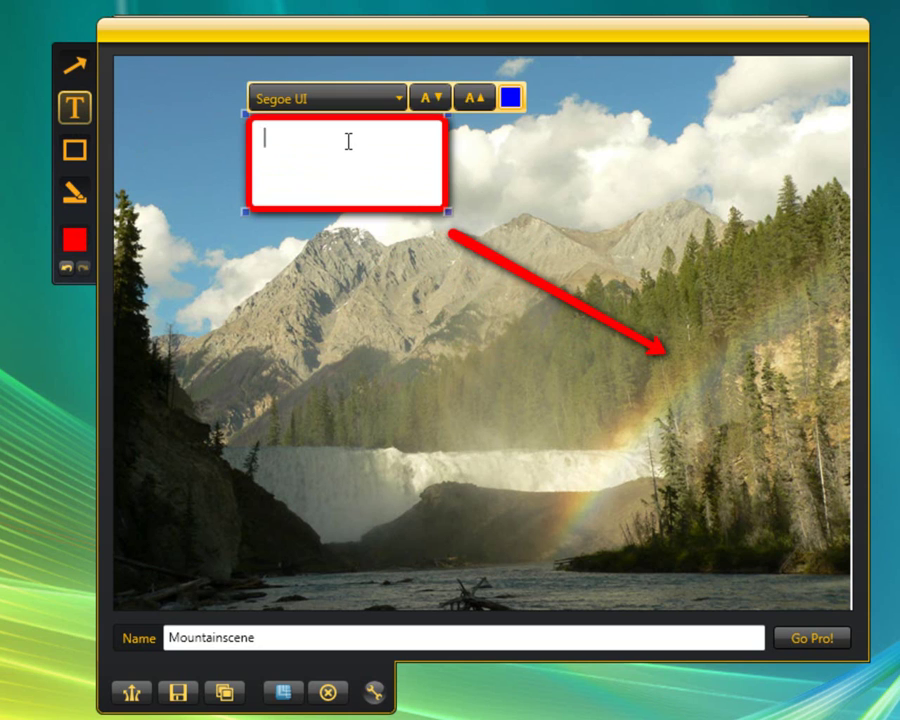
type("Check out this")
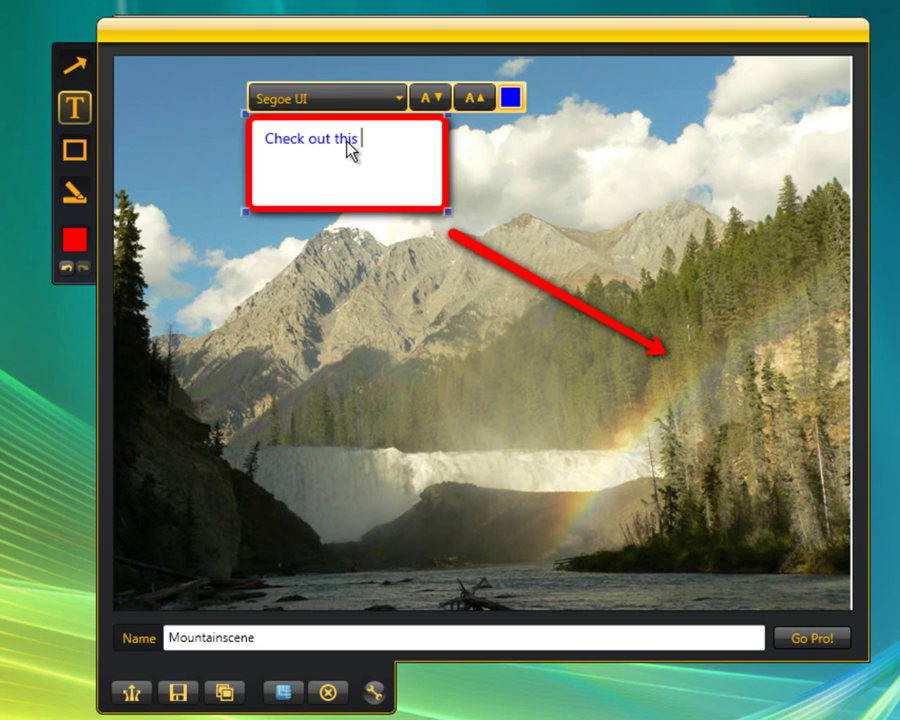
type(" rainbow!")
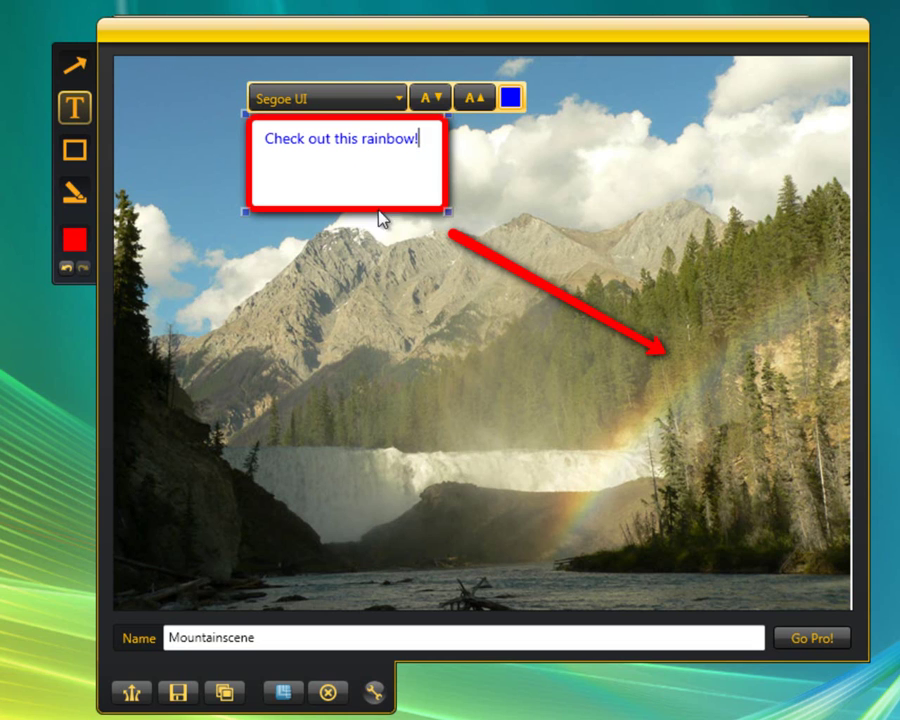
left_click(443, 101)
left_click(481, 98)
left_click(482, 98)
left_click(484, 102)
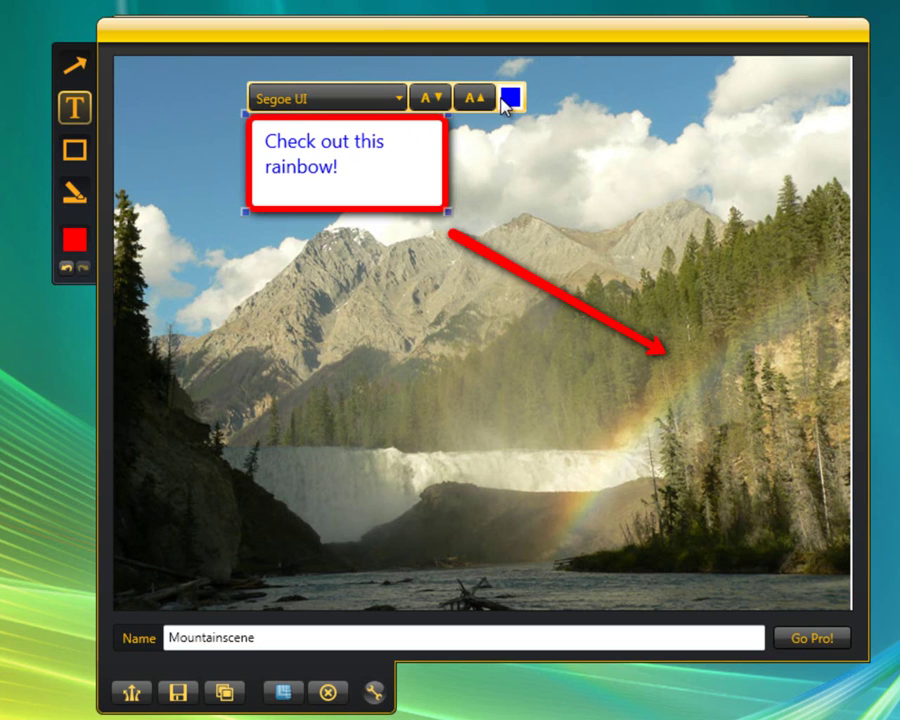
Step: Make the callout text blue and shrink its box to fit the wrapped text
left_click(511, 97)
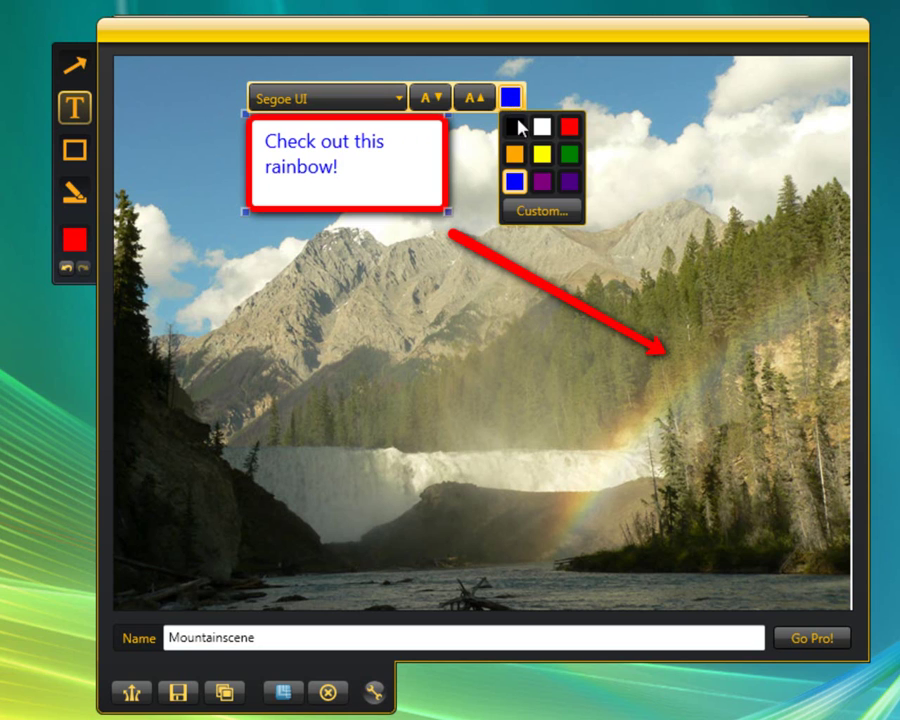
left_click(540, 152)
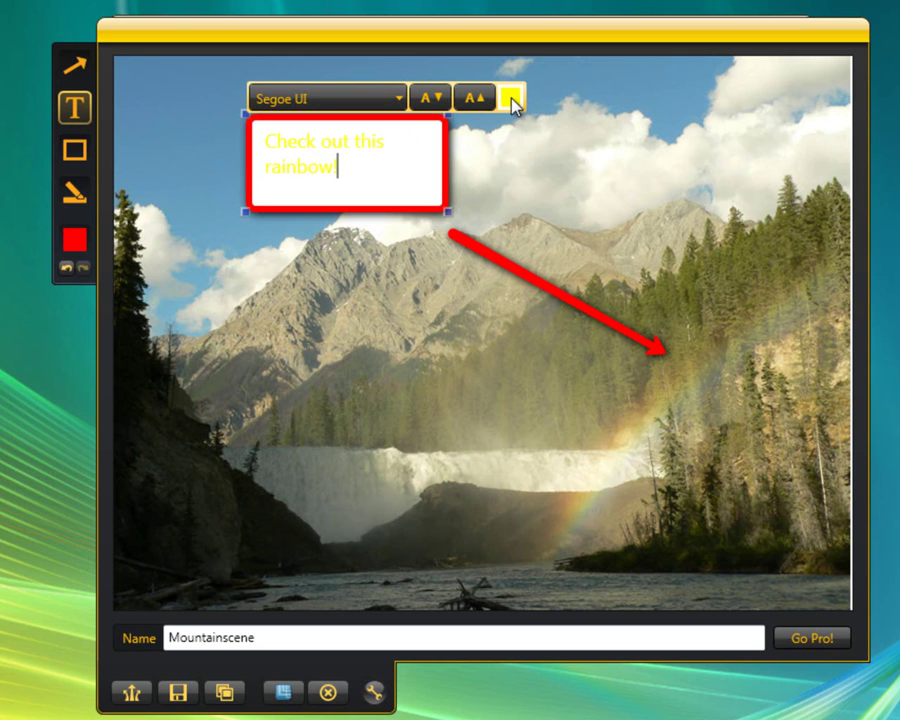
left_click(513, 99)
left_click(514, 182)
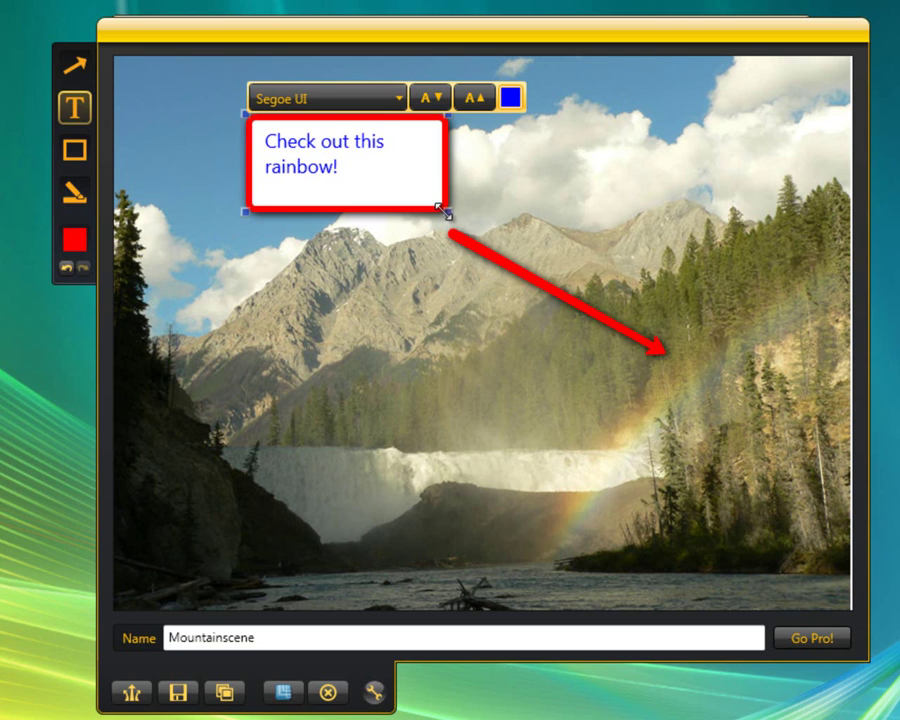
left_click_drag(445, 210, 400, 192)
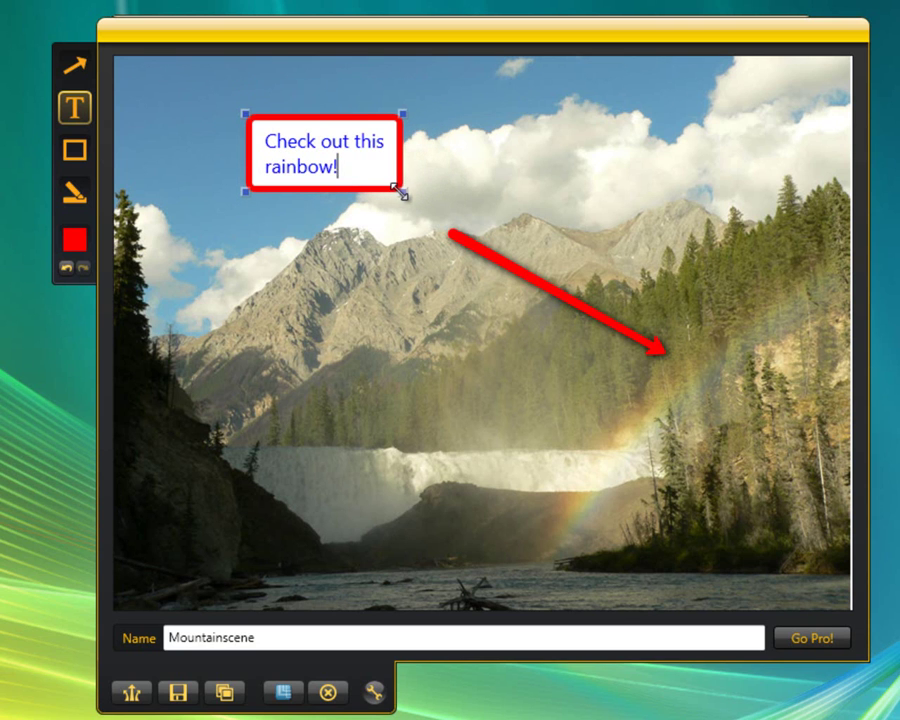
Step: Check the font list, keep Segoe UI for the callout, and deselect it
left_click(337, 167)
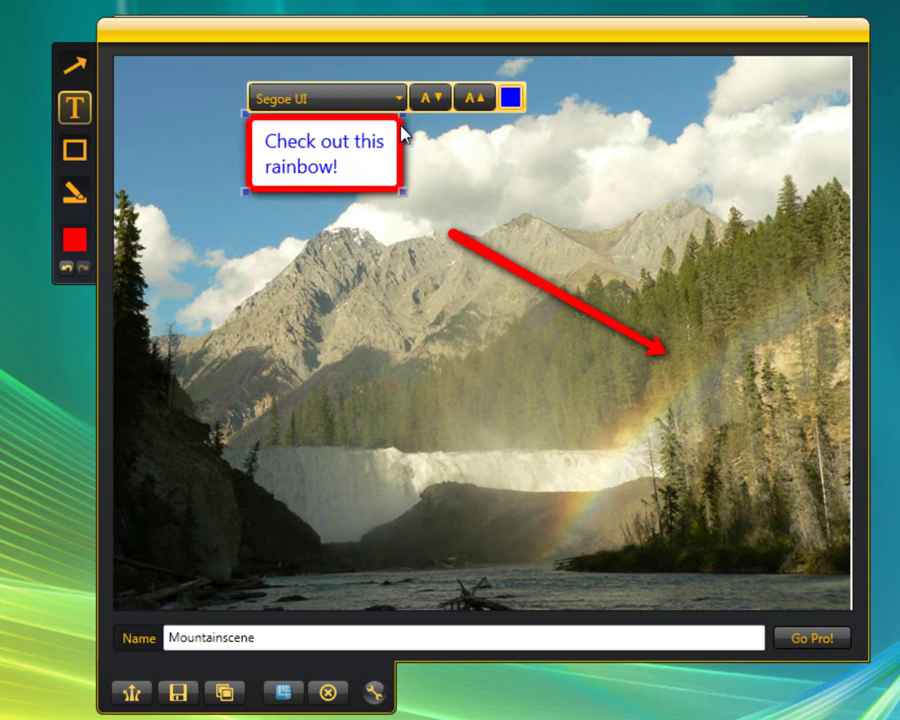
left_click(399, 99)
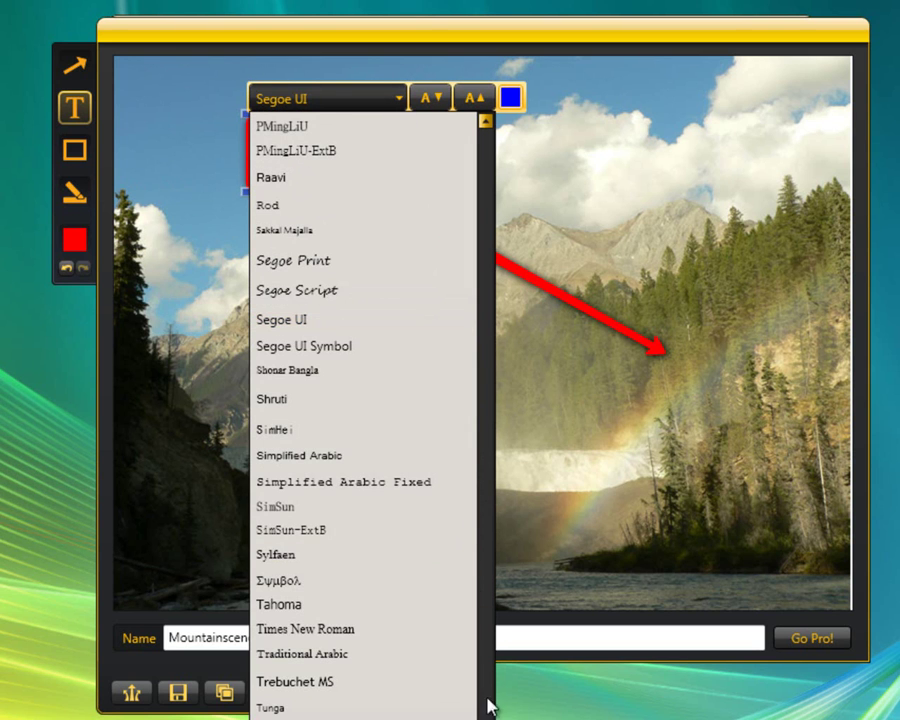
scroll(466, 418, "up", 20)
scroll(487, 568, "down", 1)
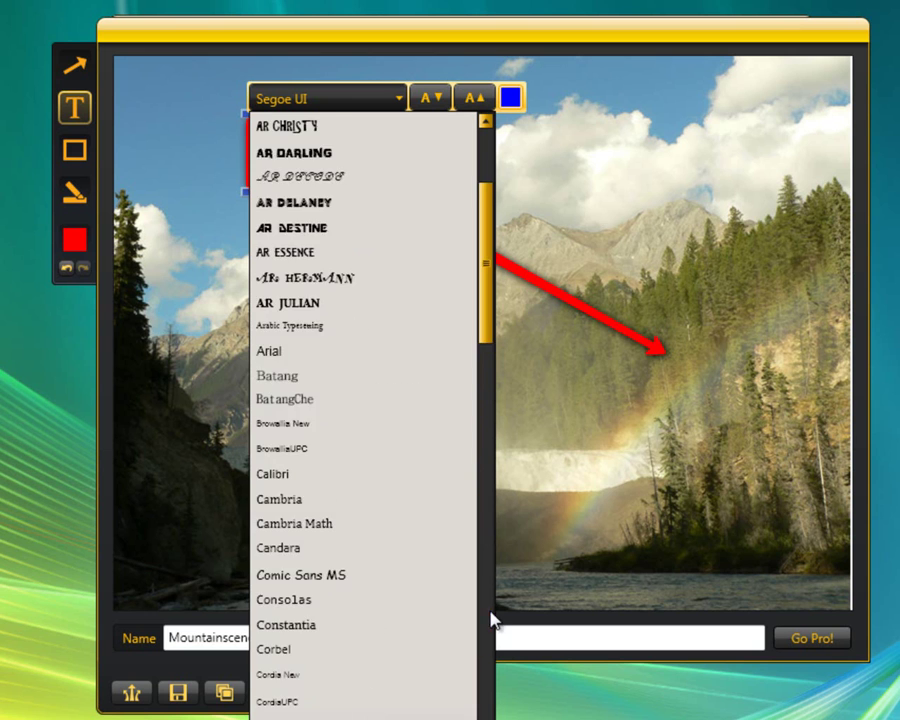
scroll(487, 568, "down", 15)
left_click(402, 97)
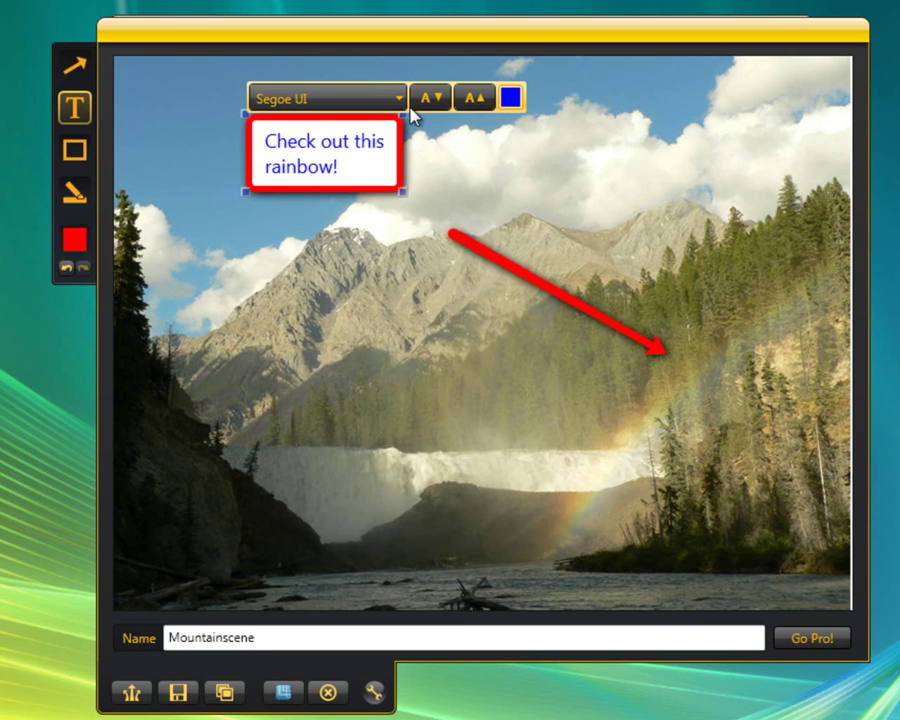
left_click(209, 221)
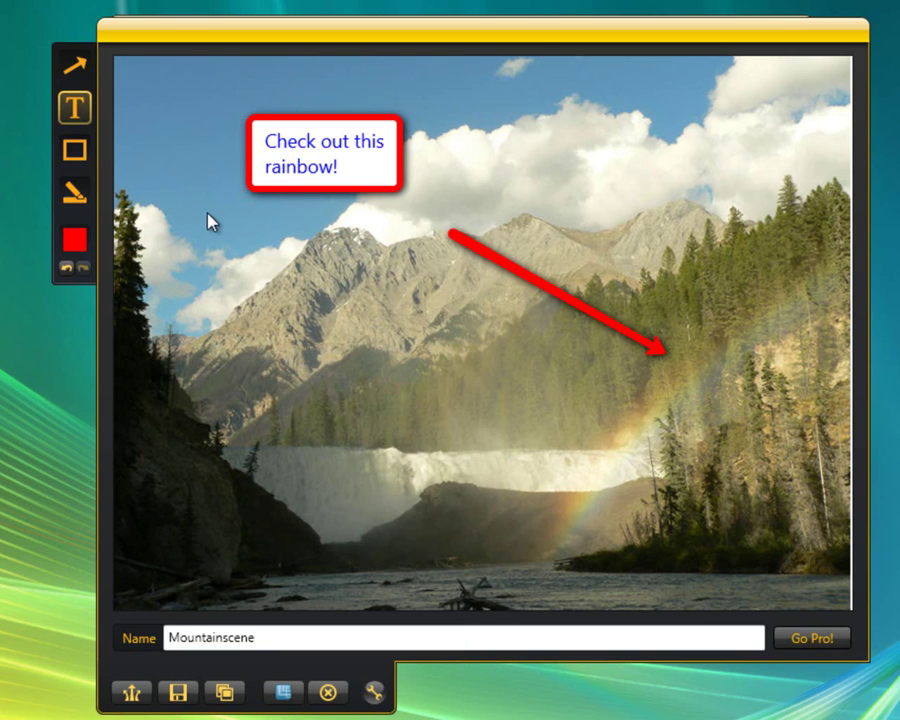
Step: Cover the left end of the waterfall with a translucent yellow highlight rectangle
left_click(75, 193)
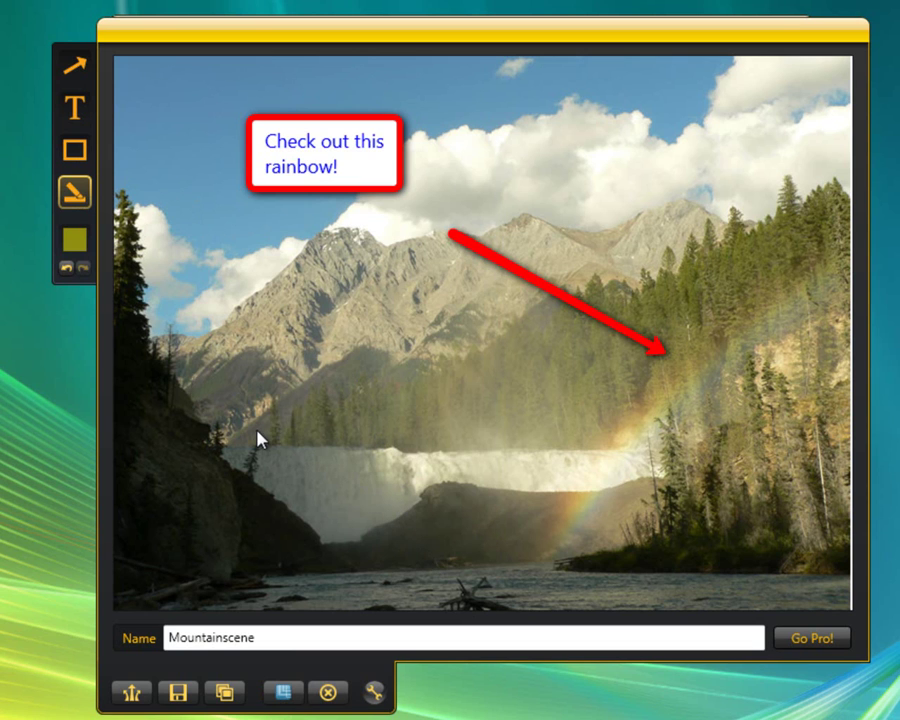
left_click_drag(256, 432, 370, 561)
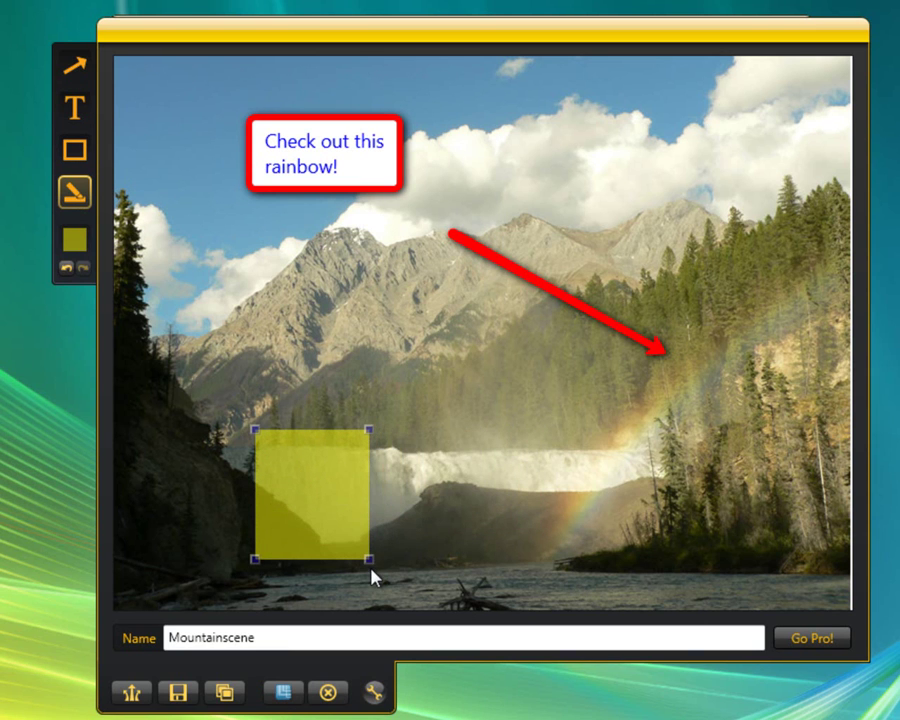
left_click(435, 450)
left_click(76, 152)
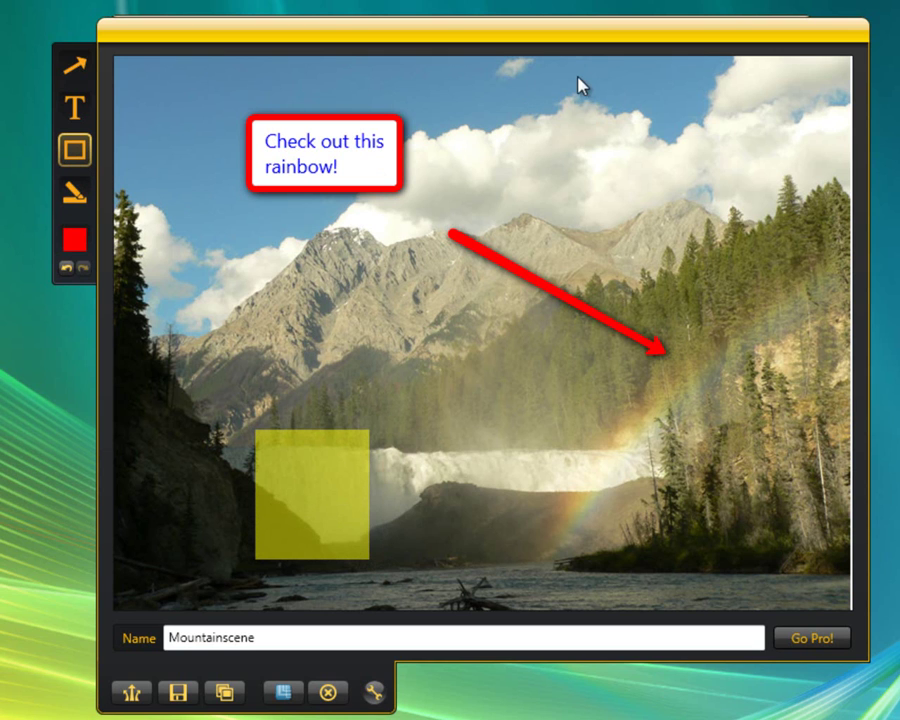
left_click_drag(498, 78, 794, 251)
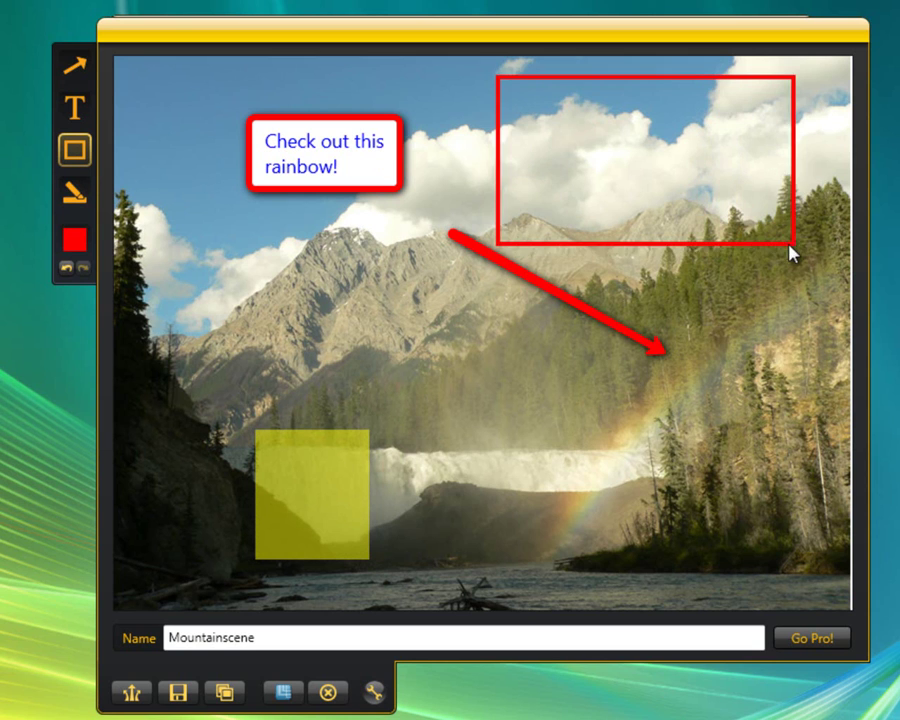
left_click_drag(675, 203, 604, 410)
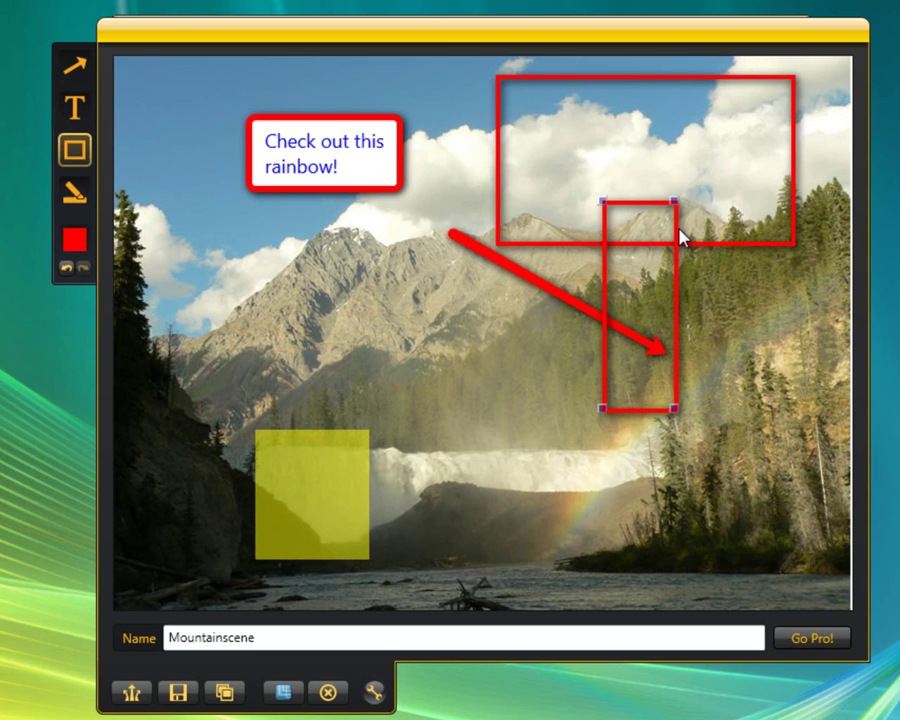
key("Delete")
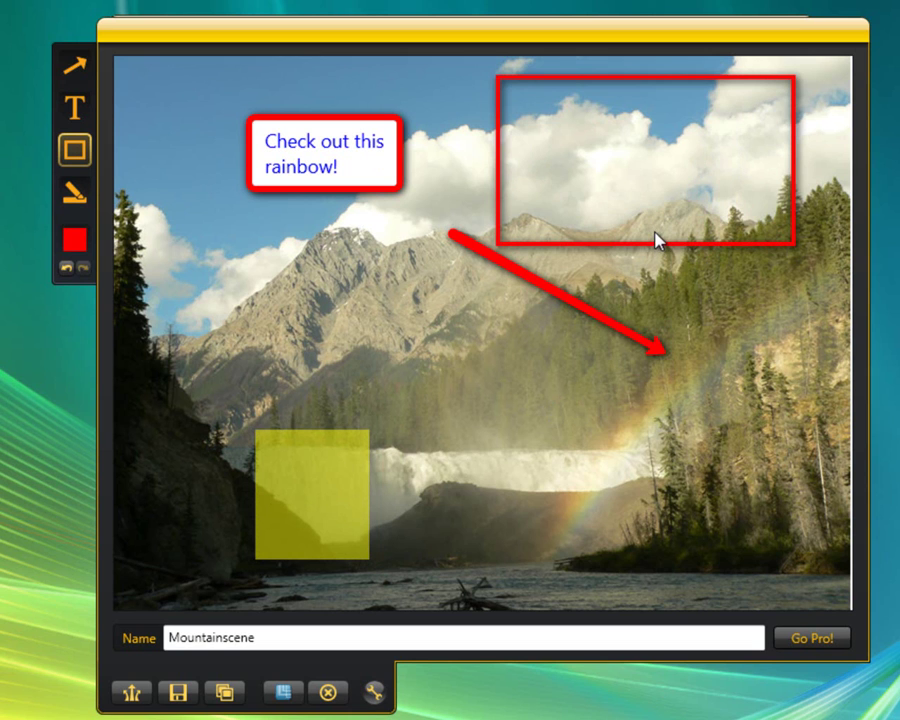
key("Delete")
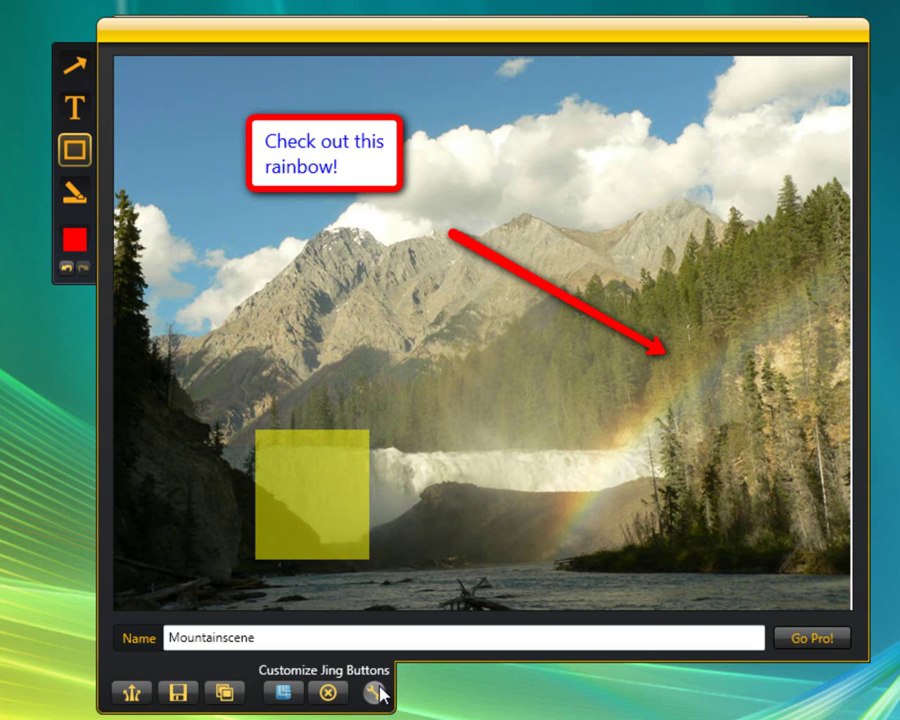
Step: Save the annotated capture as Mountainscene.png in PNG format
left_click(179, 692)
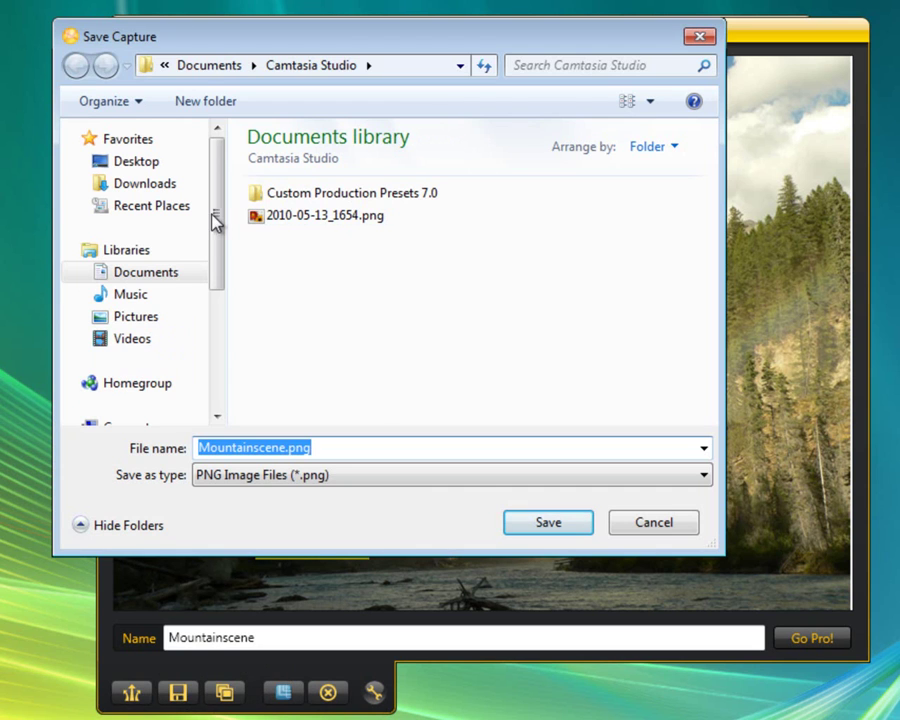
left_click(572, 527)
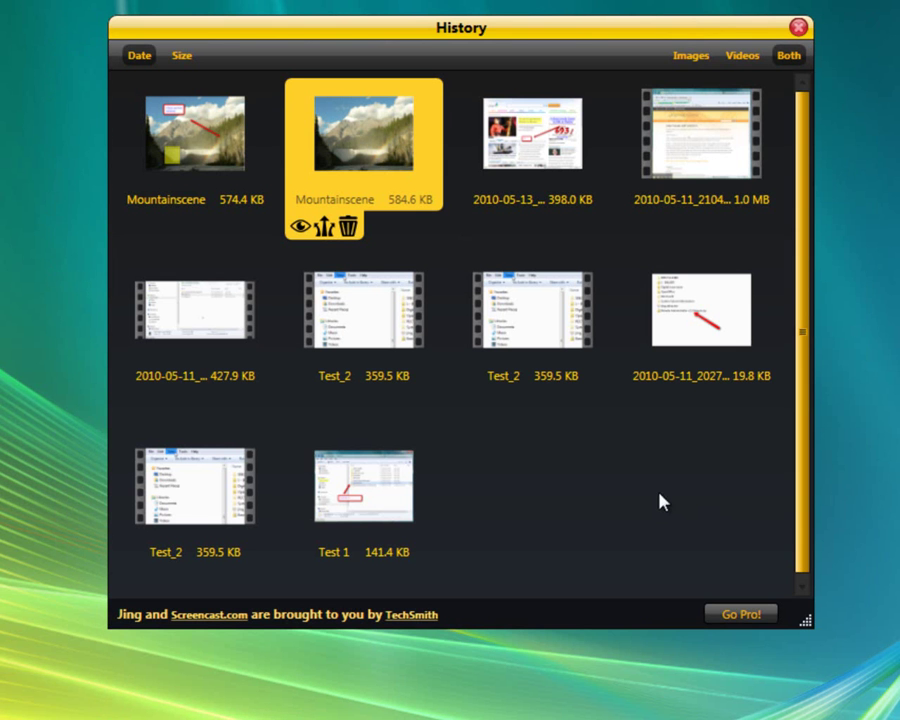
mouse_move(190, 152)
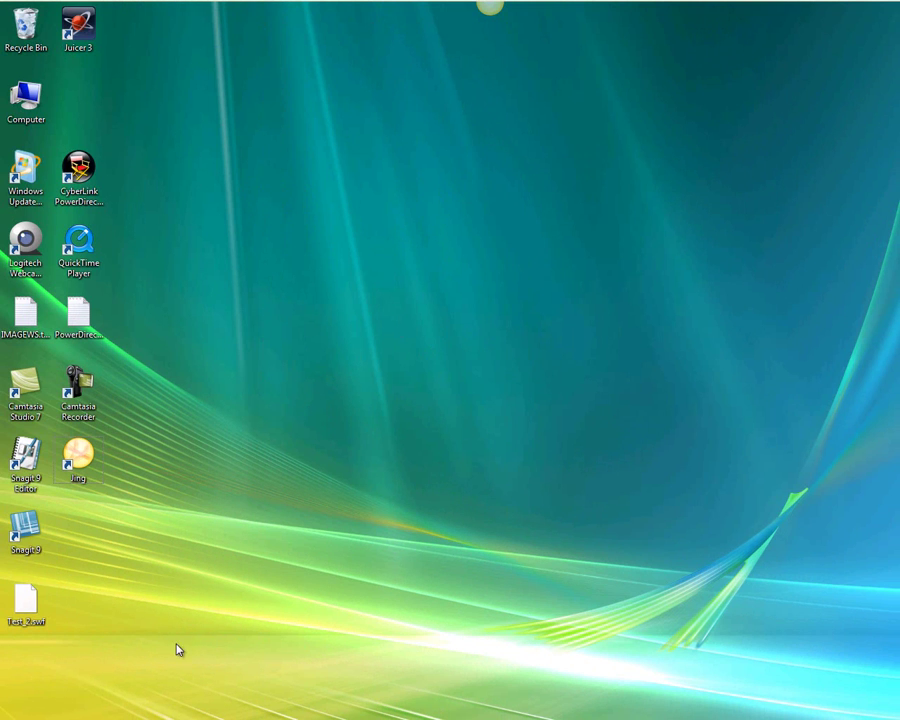
Step: Open MSN.com in Internet Explorer and start a new Jing capture
mouse_move(130, 716)
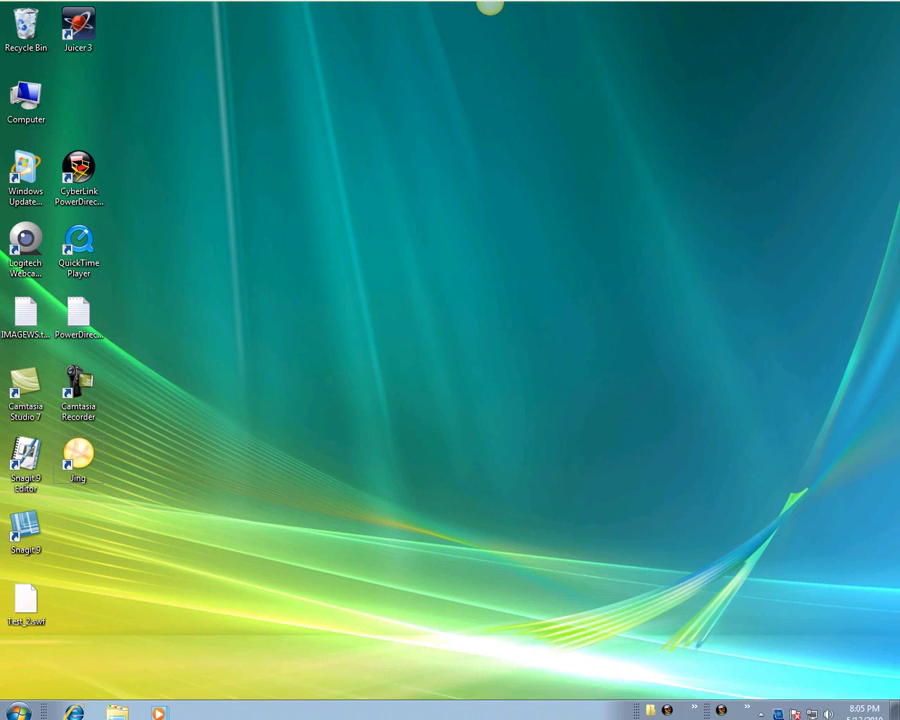
left_click(84, 710)
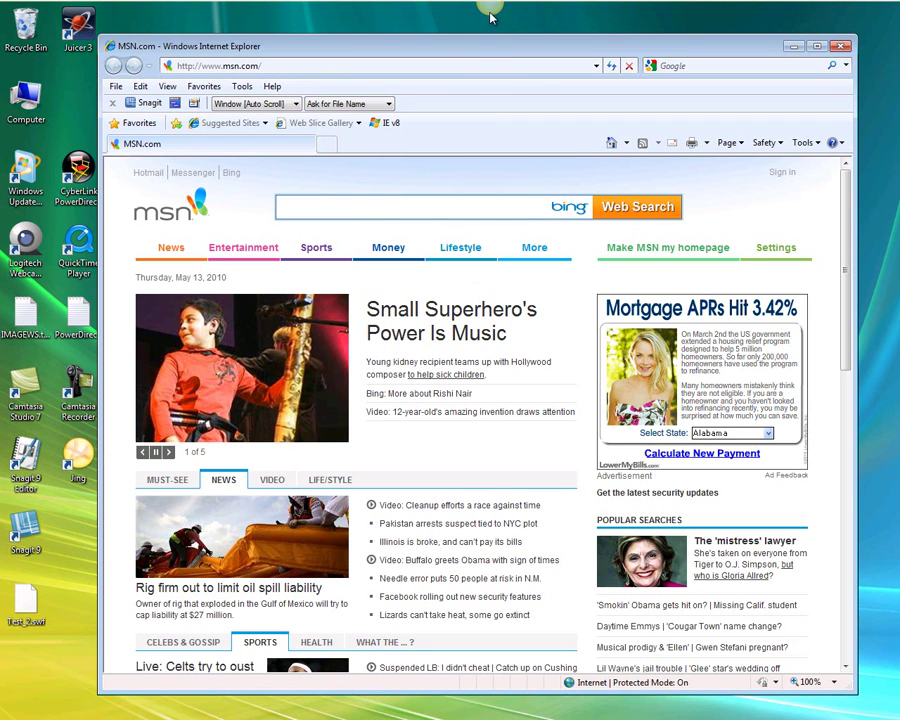
mouse_move(491, 14)
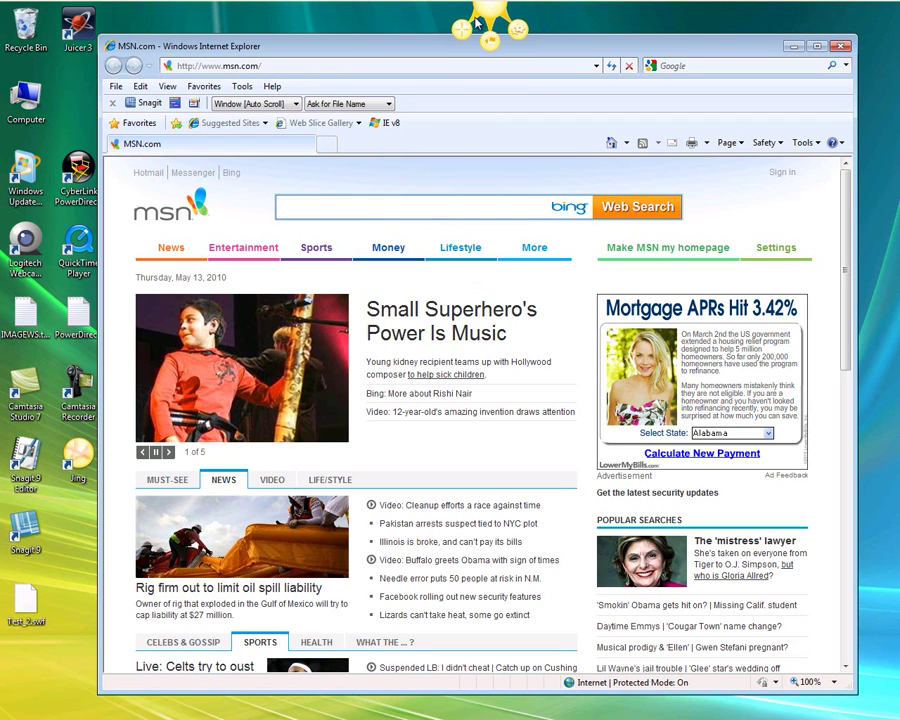
left_click(461, 29)
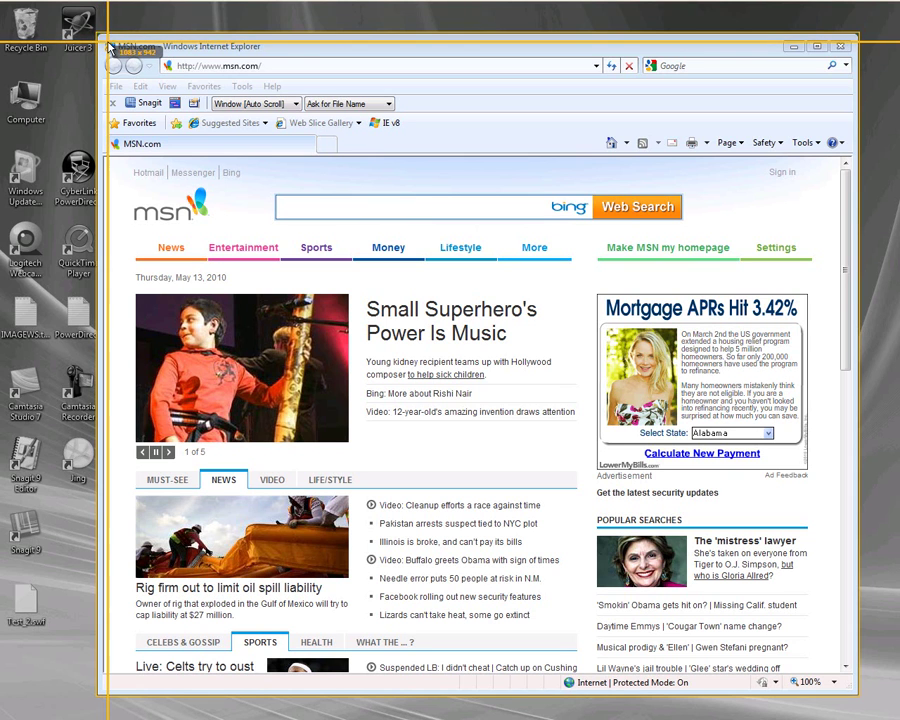
Step: Select the whole MSN Internet Explorer window and start a Jing video recording of it
left_click(110, 46)
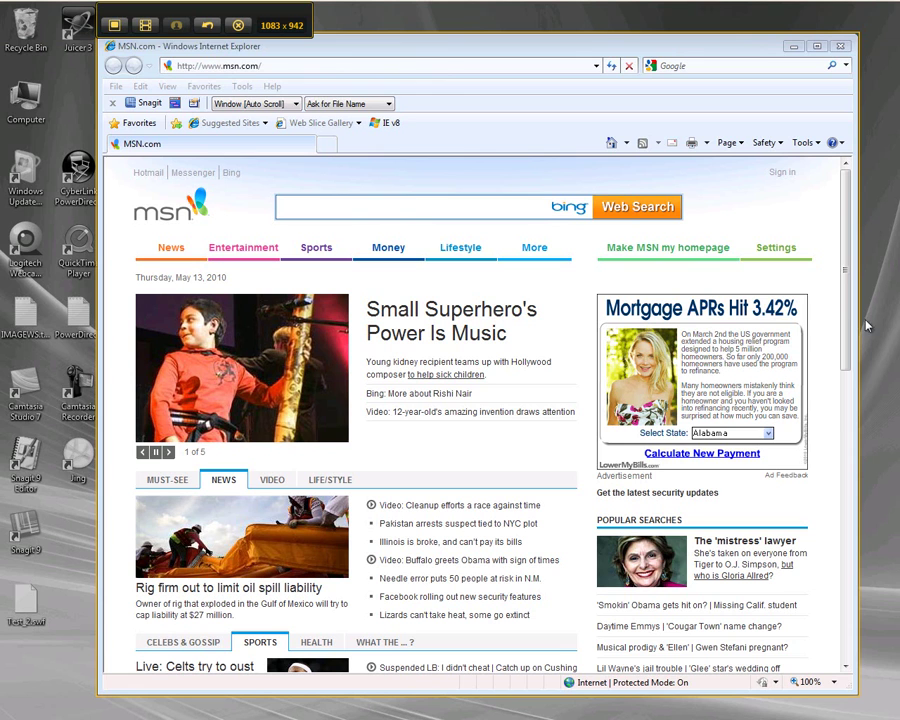
left_click(147, 27)
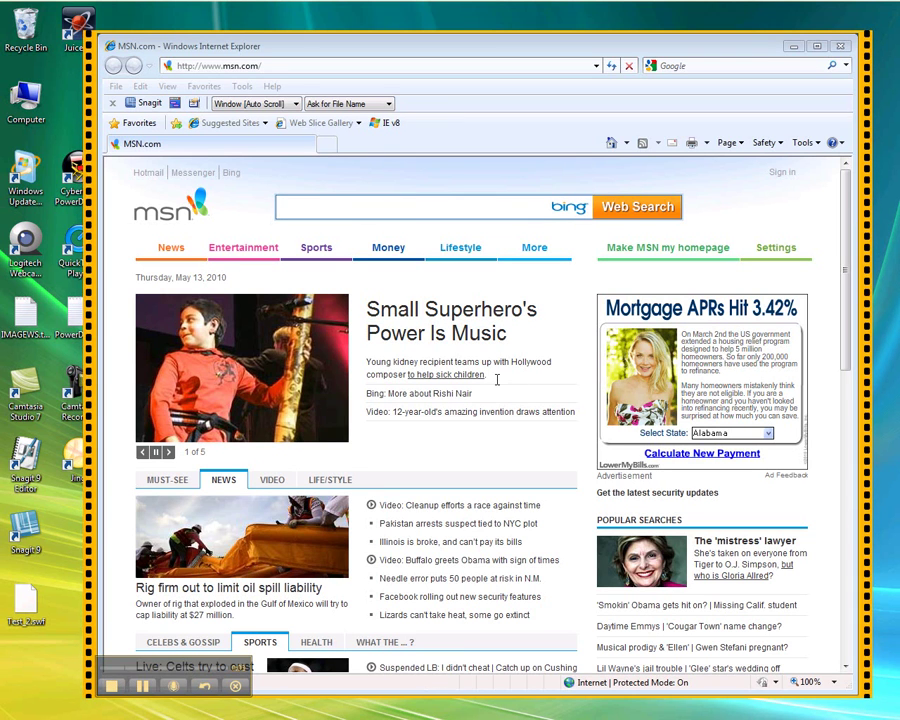
Step: Record opening the Pakistan arrests article, scrolling through it, going back to MSN, then stop recording
left_click(446, 523)
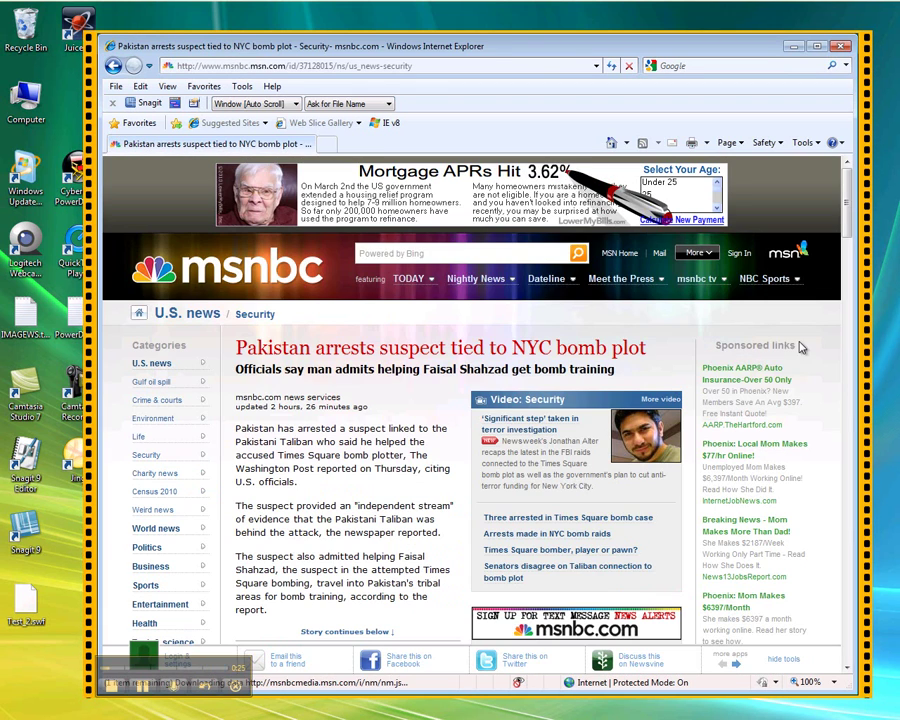
left_click_drag(851, 226, 836, 410)
left_click_drag(835, 412, 782, 219)
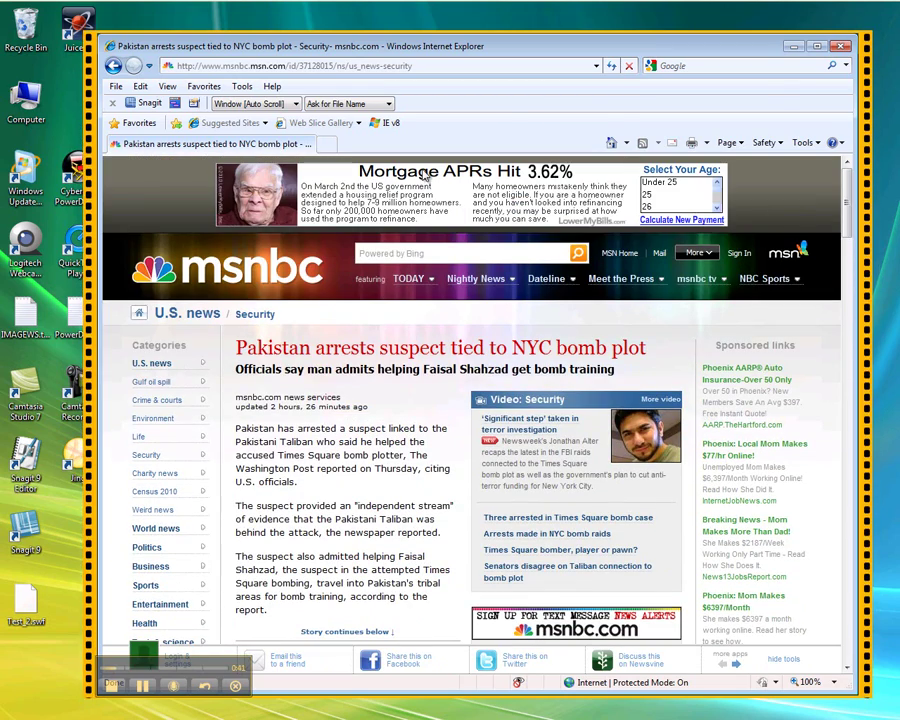
left_click(113, 66)
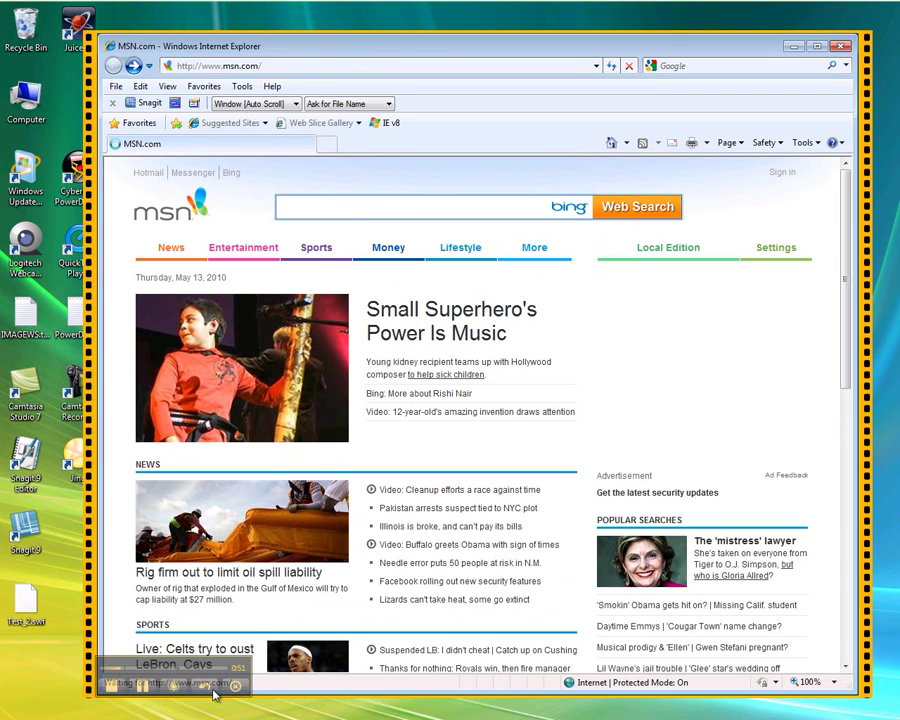
left_click(108, 687)
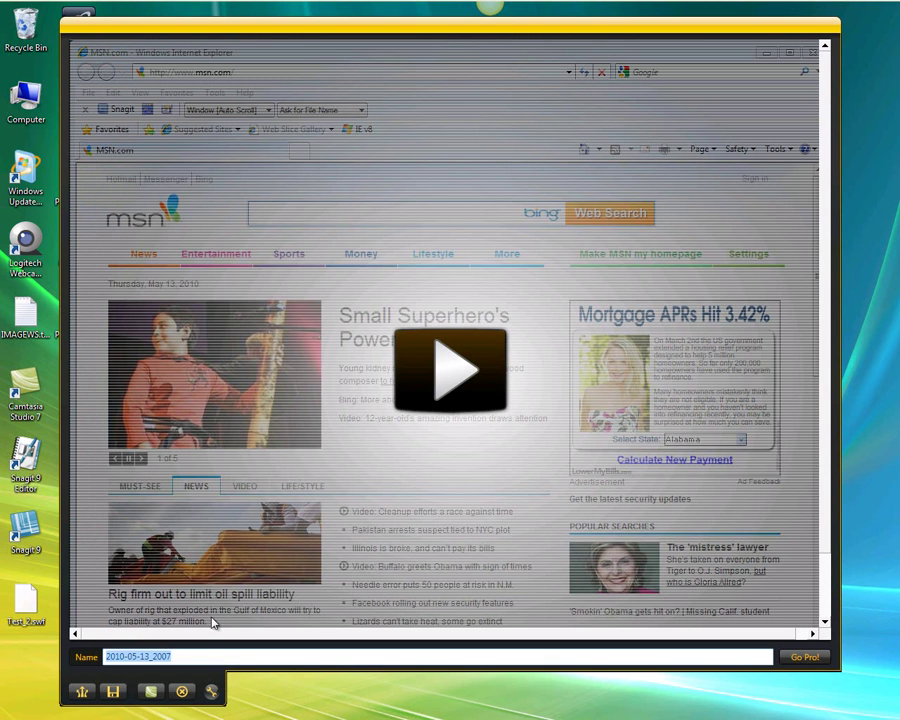
Step: Rename the clip 'Test video capture' and save it as Test_video_capture.swf in the Camtasia Studio folder
left_click_drag(181, 656, 86, 659)
type("Test video capture")
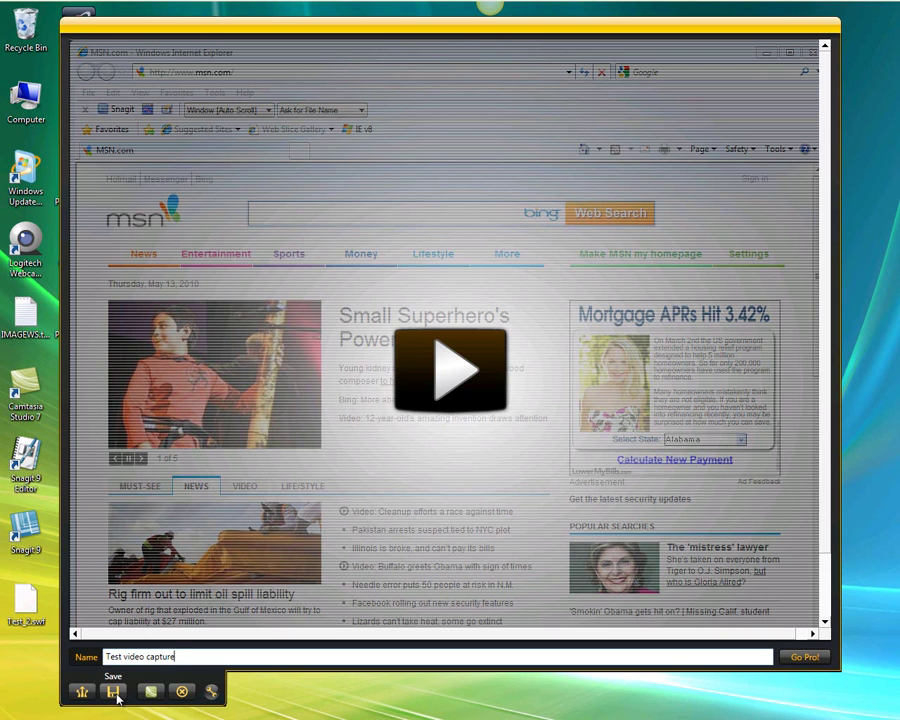
left_click(117, 697)
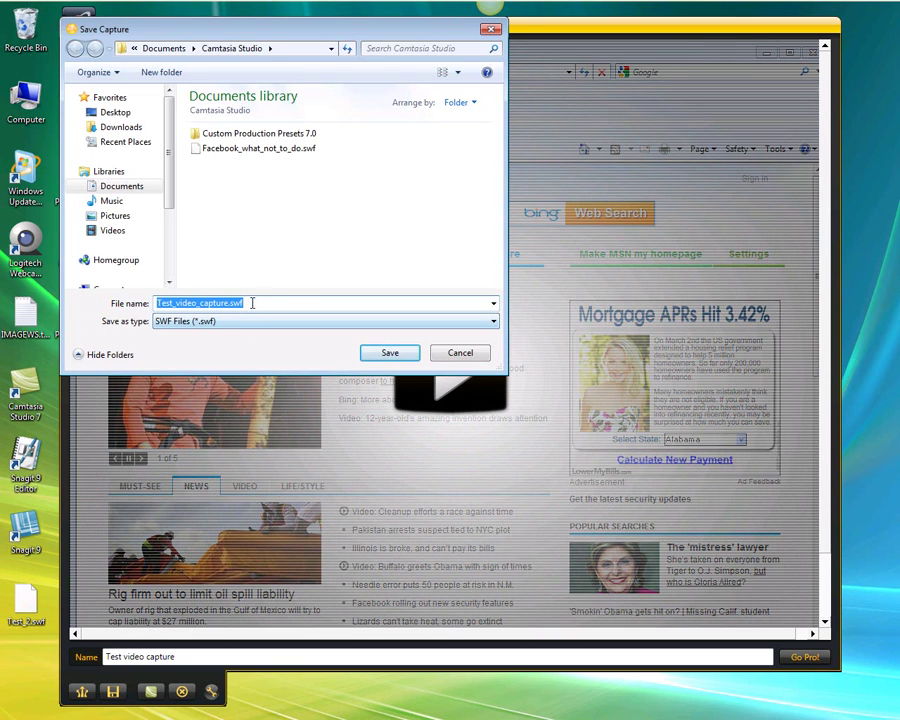
left_click(494, 323)
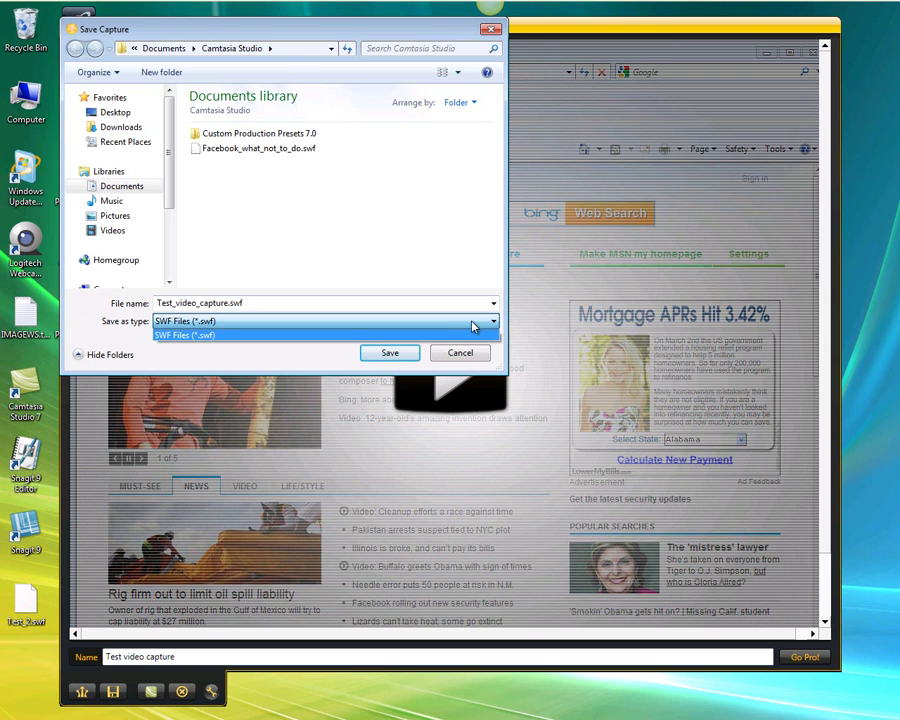
left_click(398, 359)
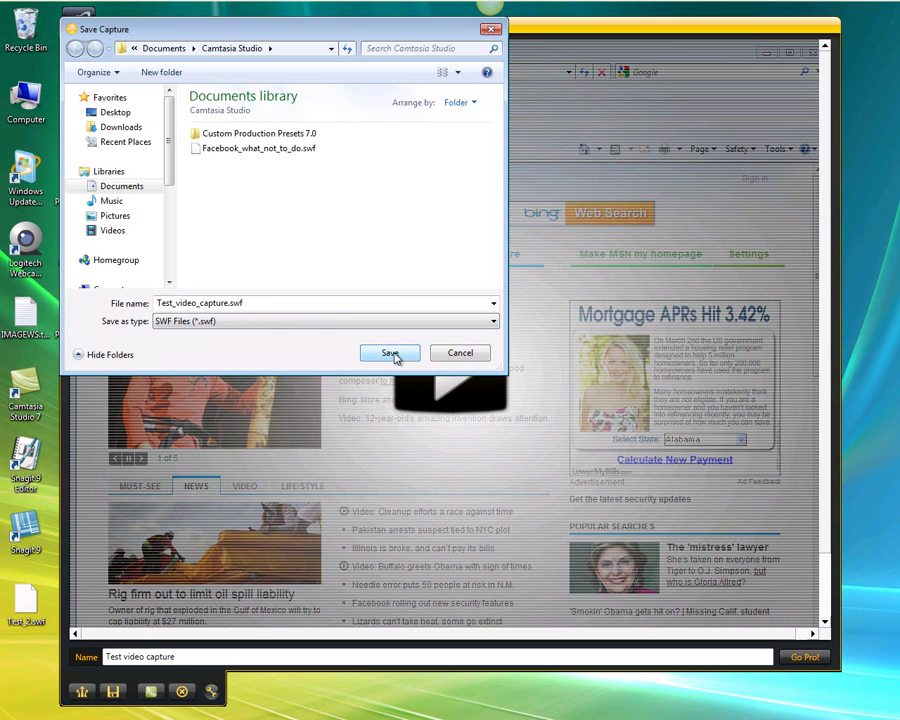
left_click(397, 357)
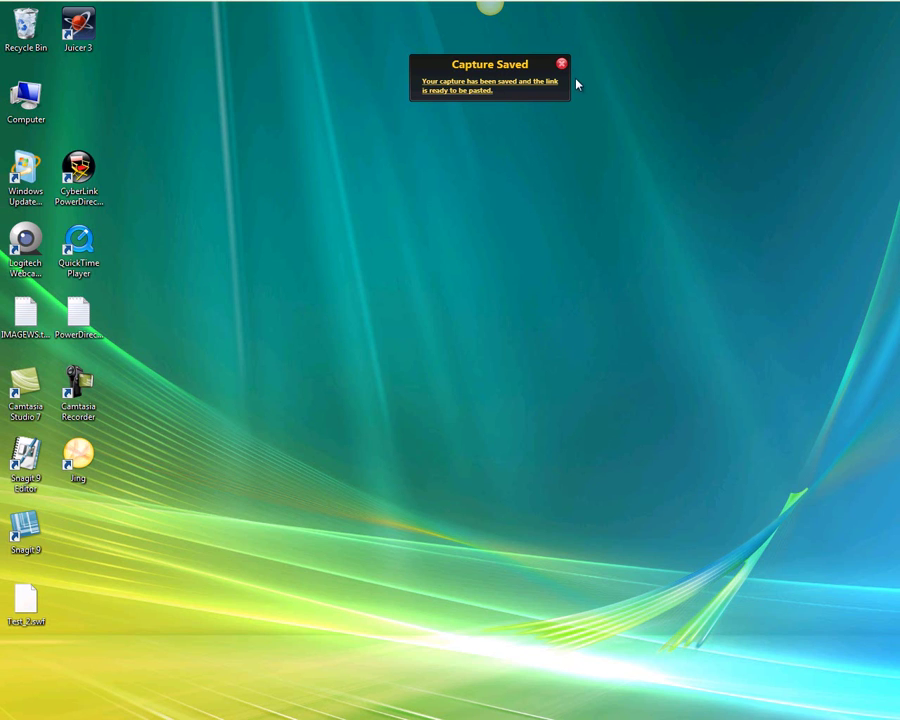
Step: Reopen the Test_video_capture clip from Jing's capture history and play it back
mouse_move(485, 8)
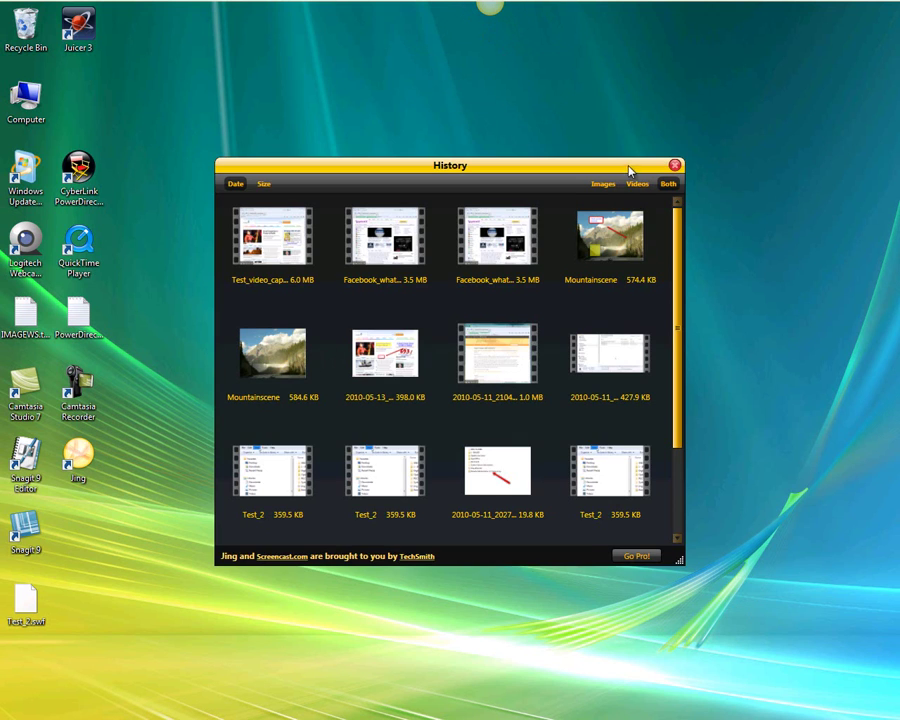
left_click(635, 185)
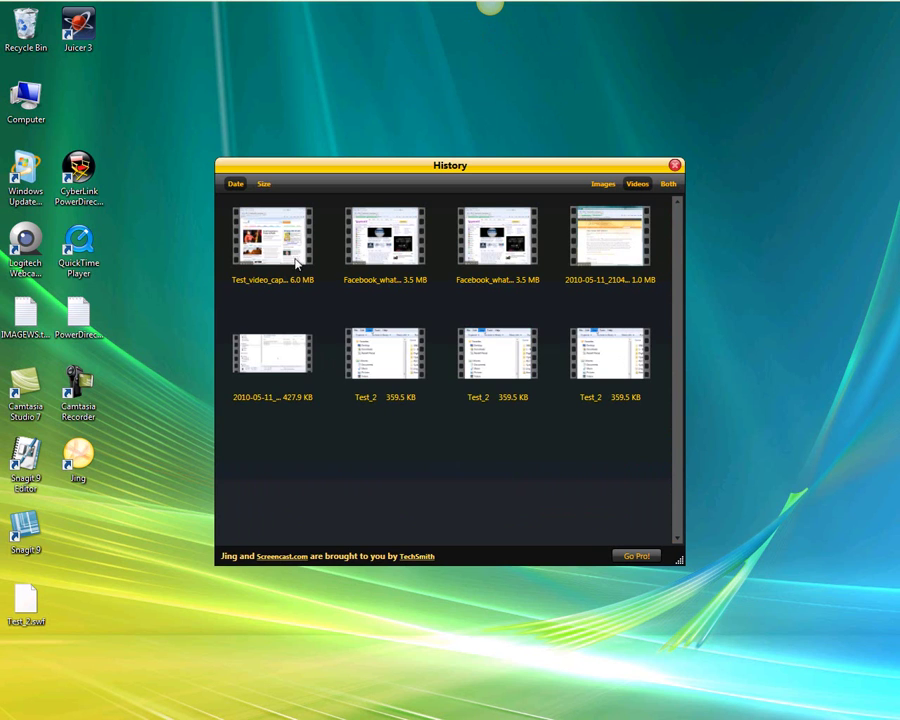
mouse_move(289, 256)
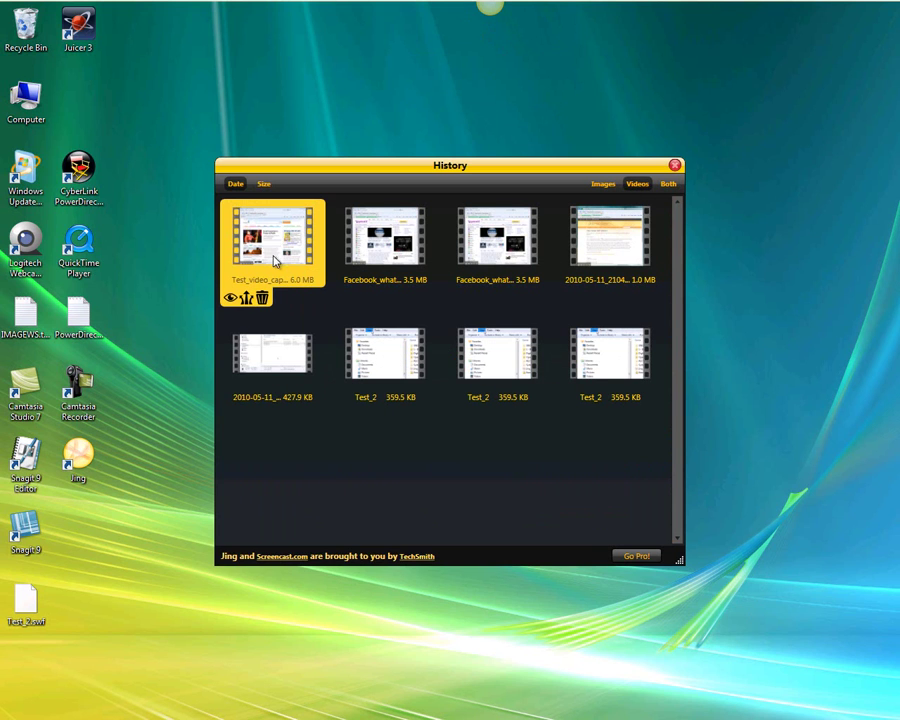
left_click(232, 299)
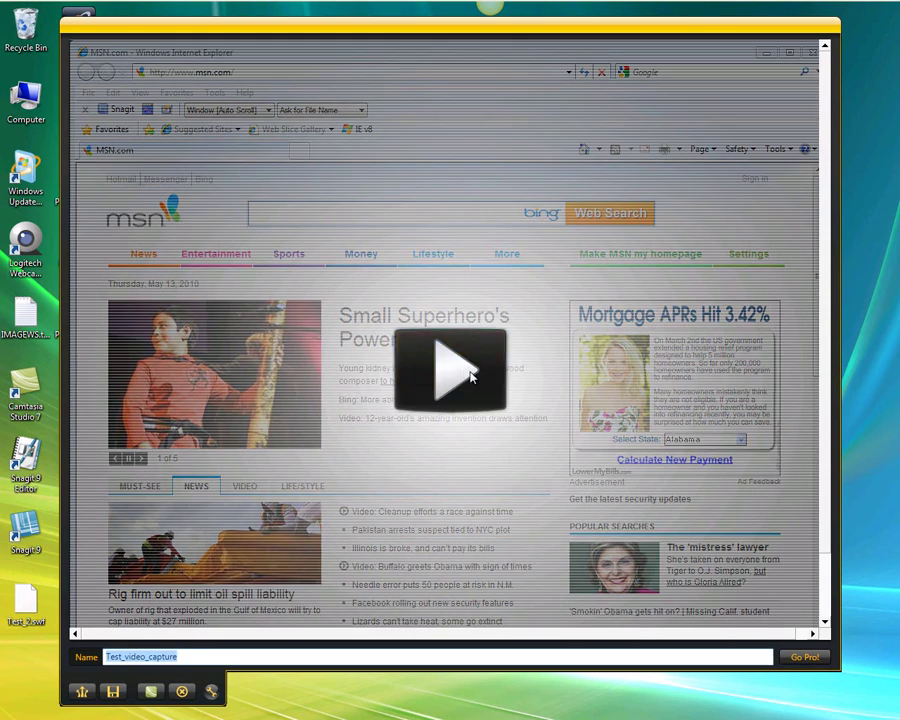
left_click(472, 376)
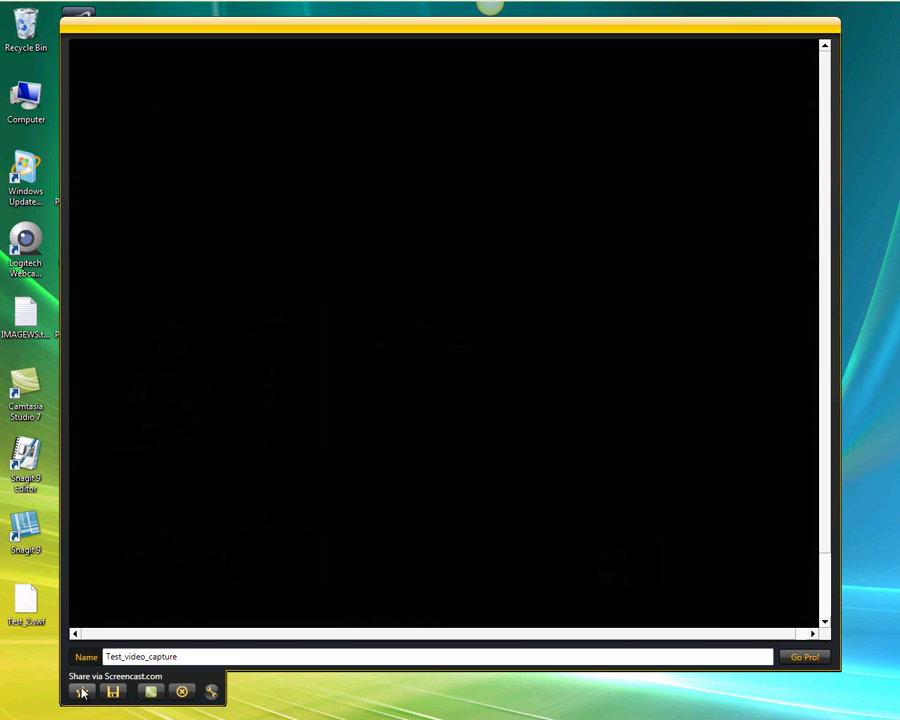
Step: Upload Test_video_capture to Screencast.com and dismiss the Capture Sent notice
left_click(83, 692)
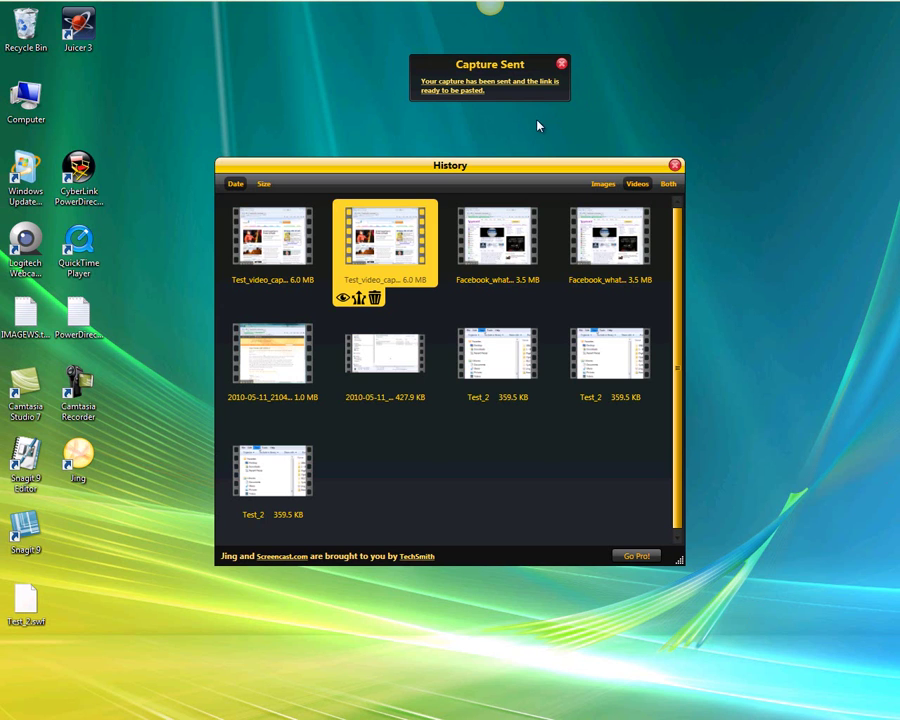
left_click(463, 95)
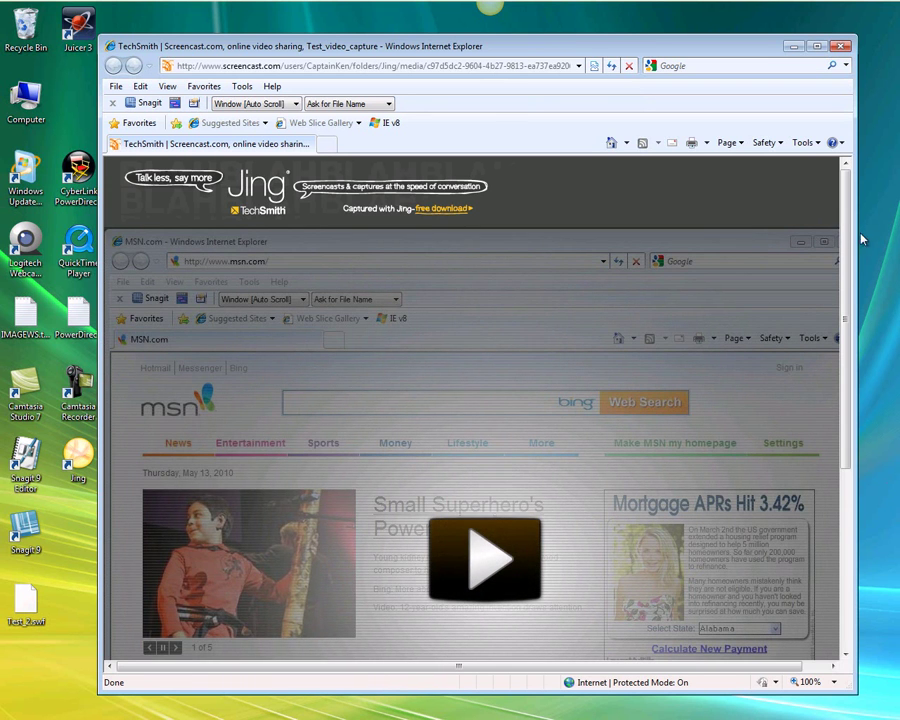
Step: Scroll to the embedded Test_video_capture video on Screencast.com and start its playback
left_click_drag(848, 271, 848, 542)
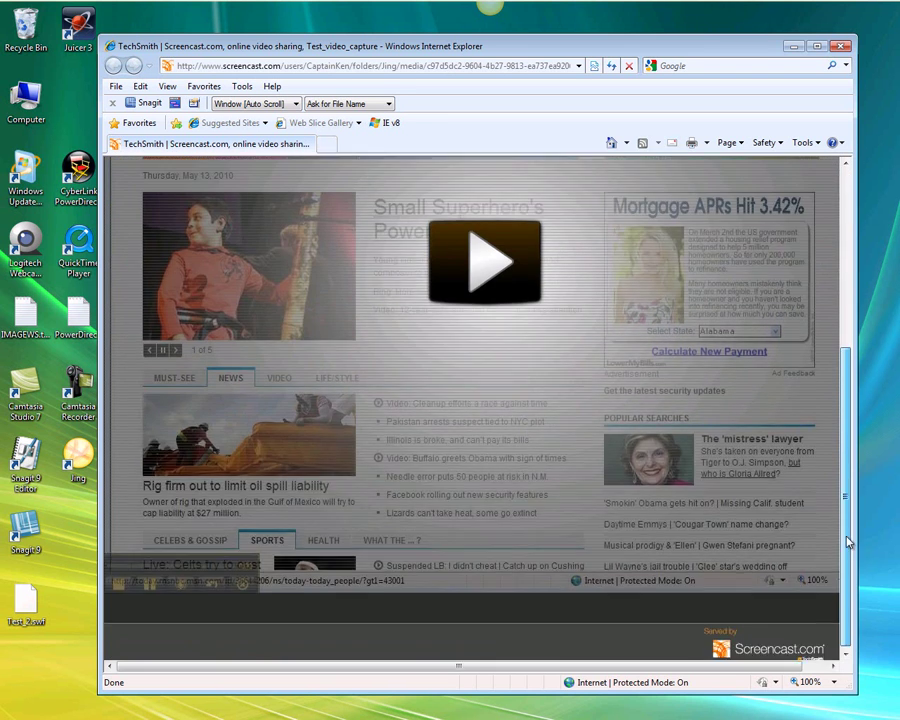
scroll(847, 542, "up", 2)
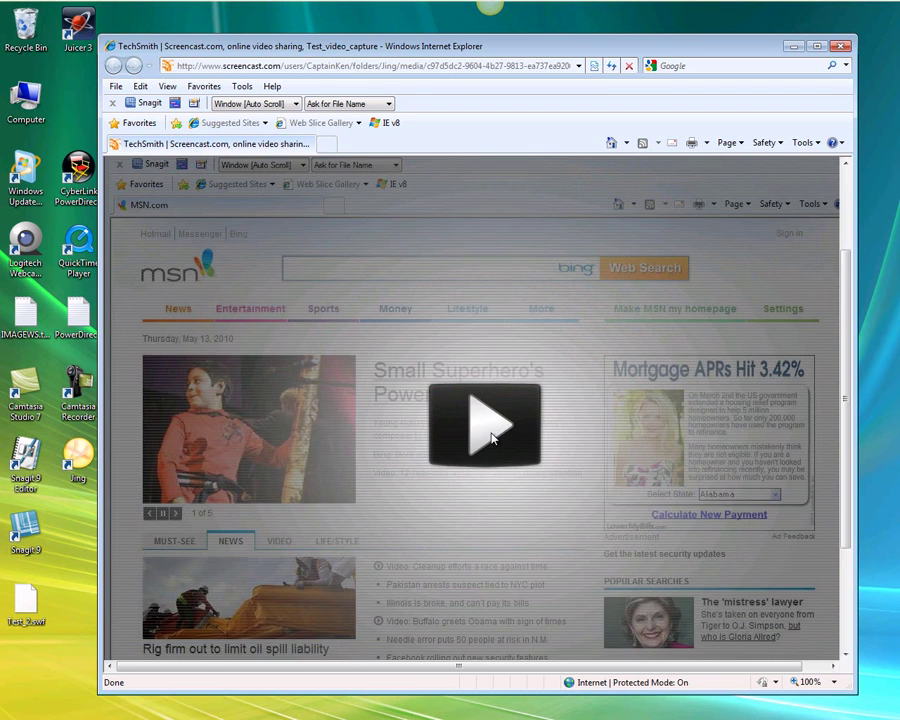
left_click(491, 436)
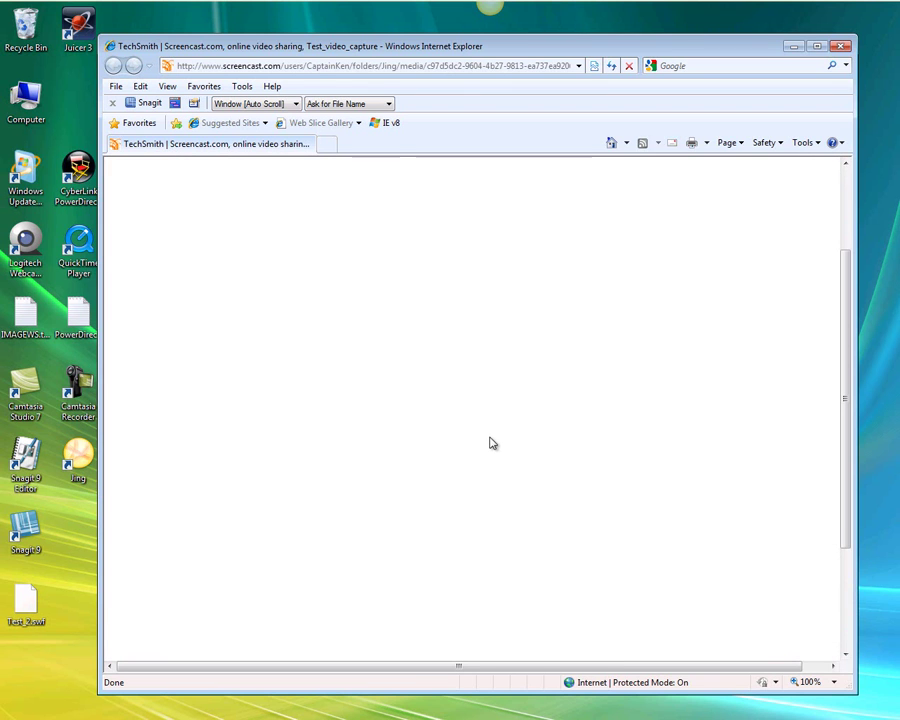